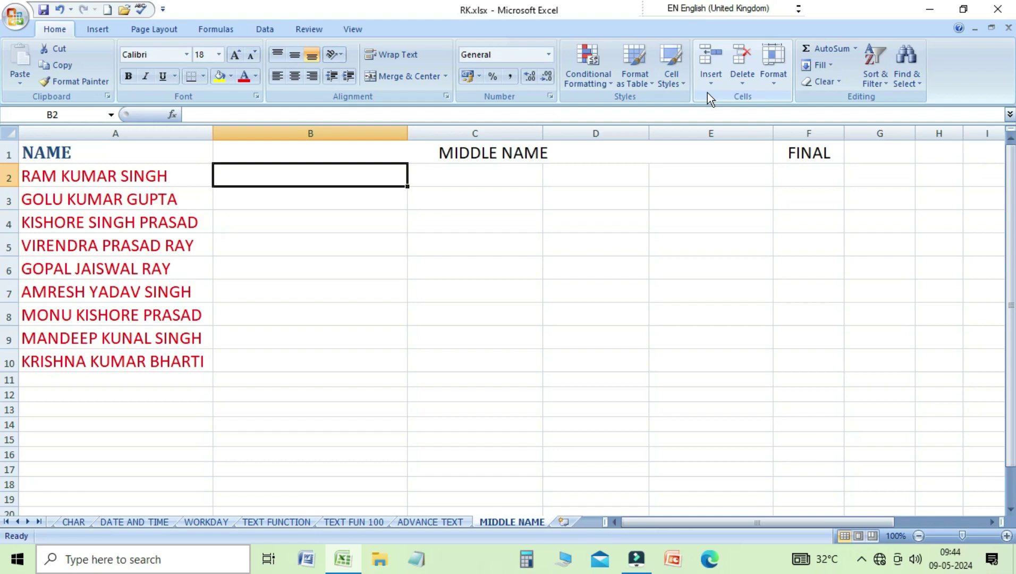
Enter =MID(A2,5,5) in B2 to pull KUMAR out of RAM KUMAR SINGH
{"action": "type", "text": "="}
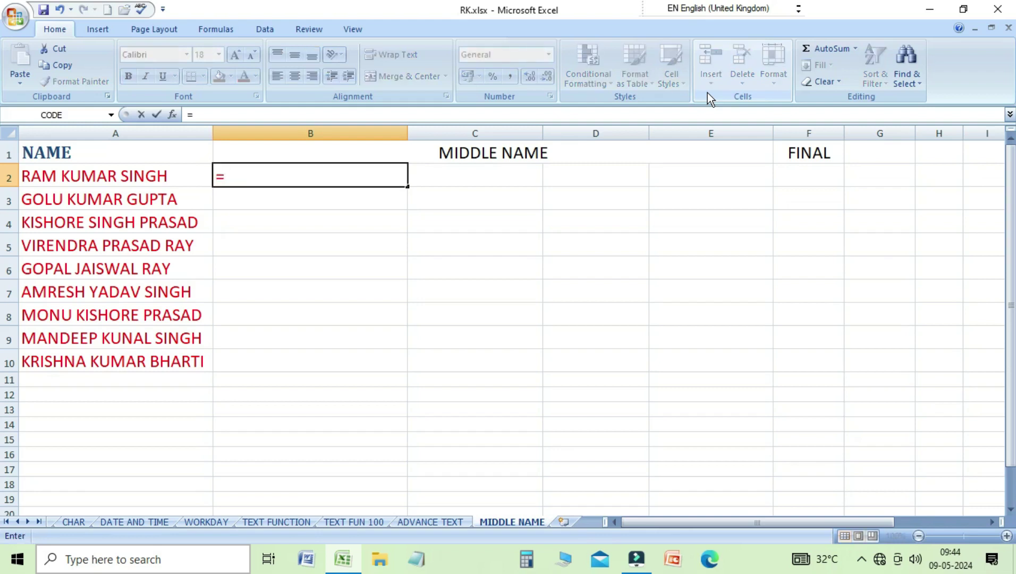
{"action": "type", "text": "mid"}
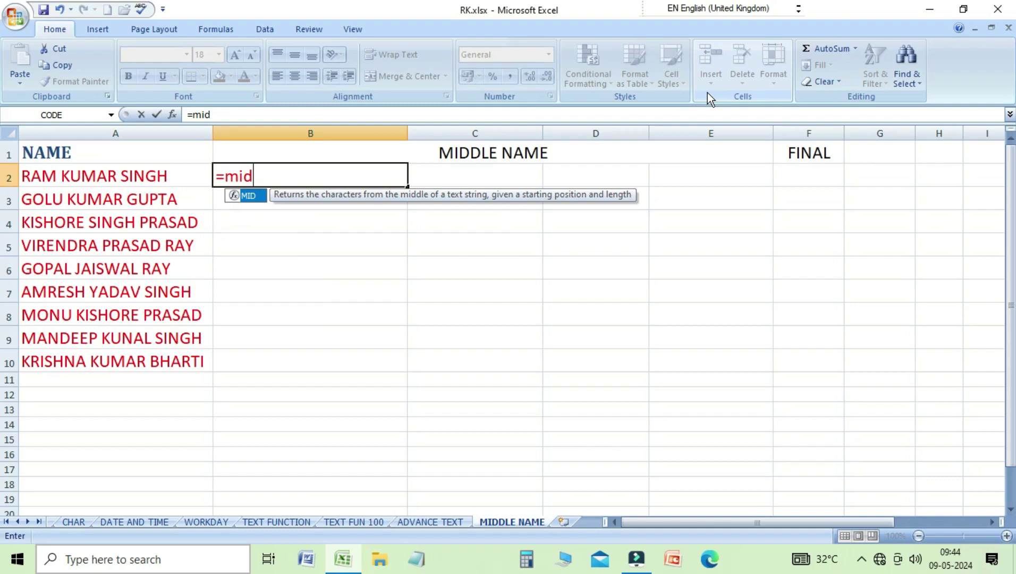
{"action": "key", "text": "BackSpace"}
{"action": "key", "text": "BackSpace"}
{"action": "key", "text": "BackSpace"}
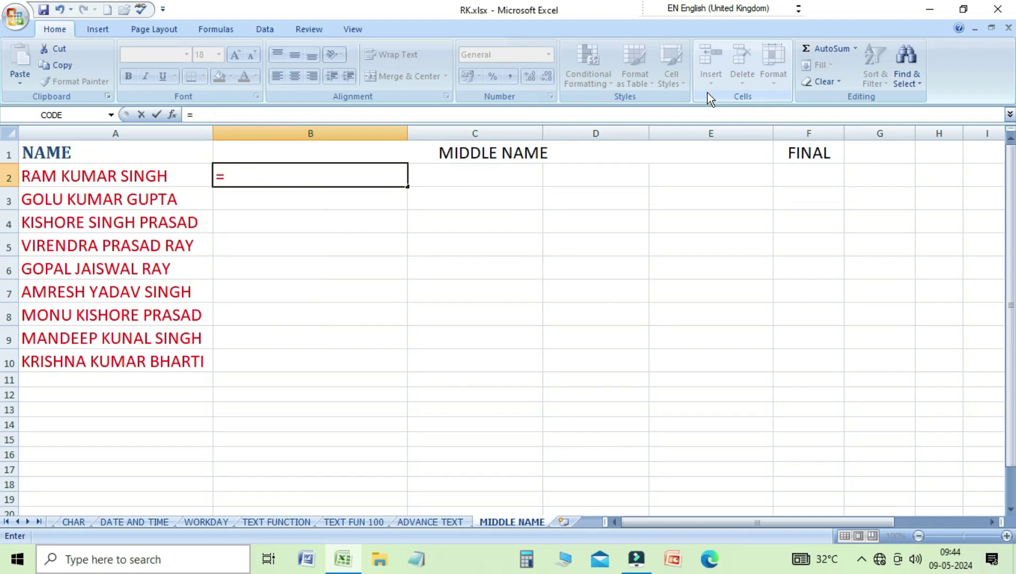
{"action": "type", "text": "MI"}
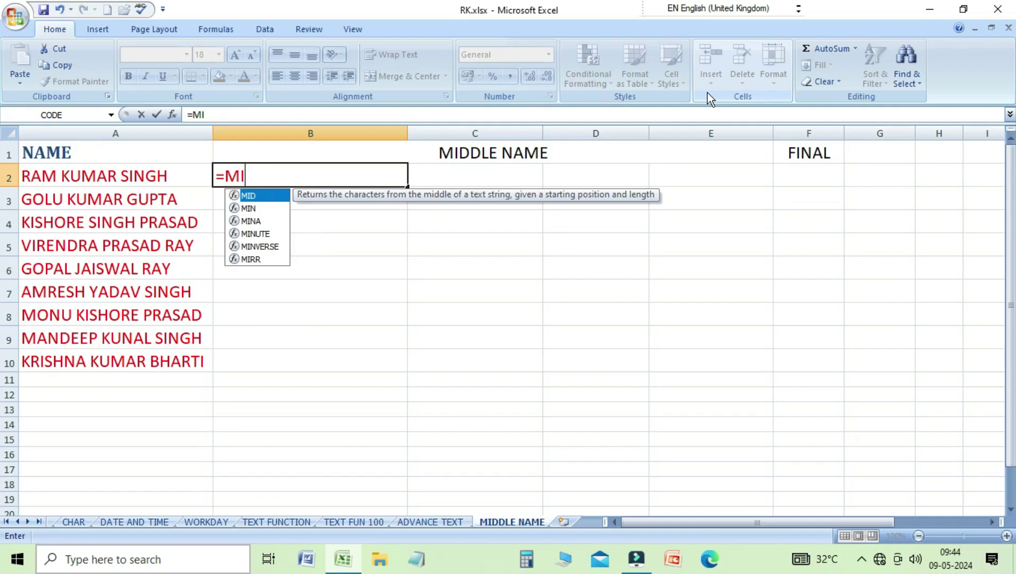
{"action": "type", "text": "D"}
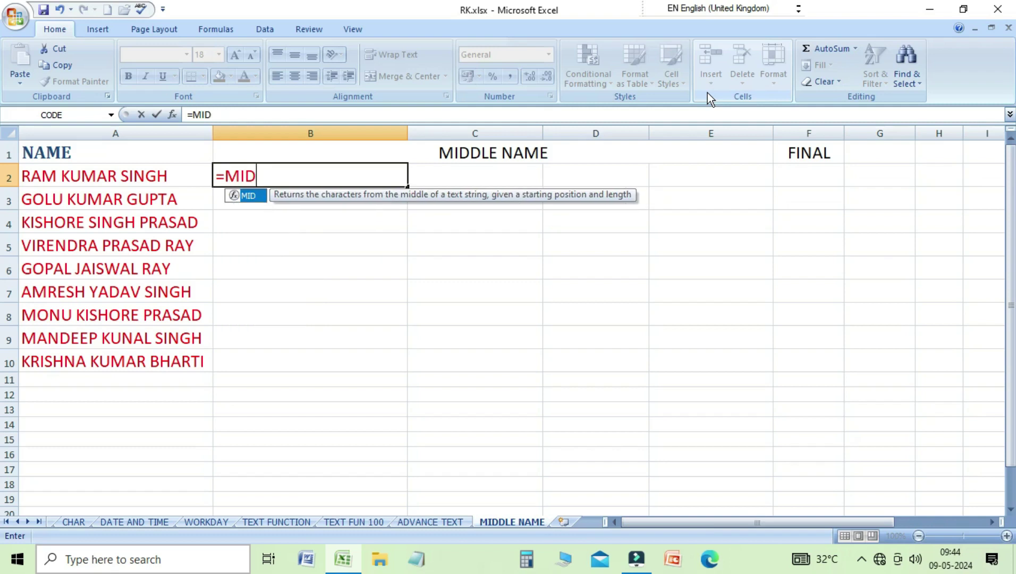
{"action": "type", "text": "("}
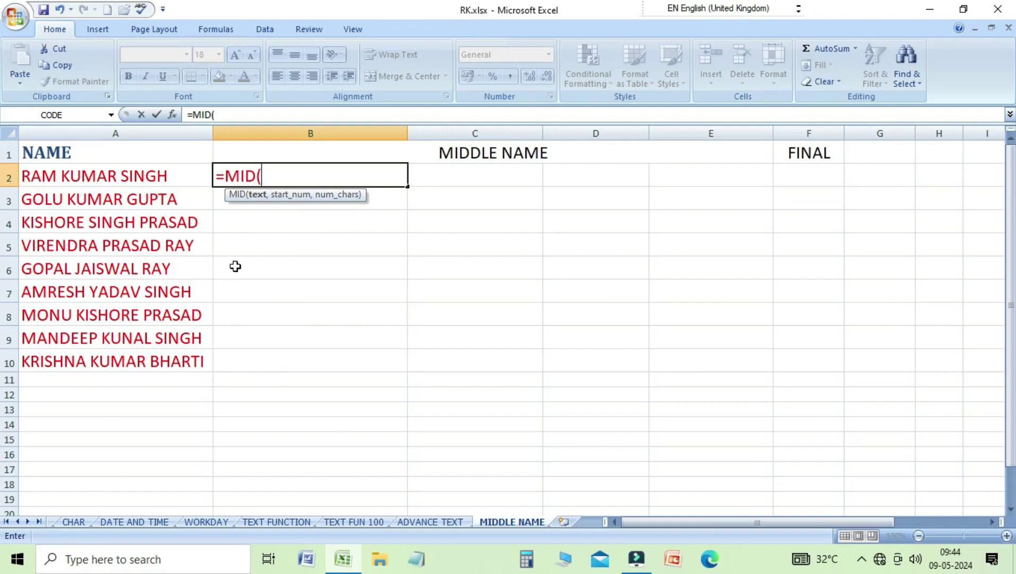
{"action": "left_click", "coordinate": [133, 179]}
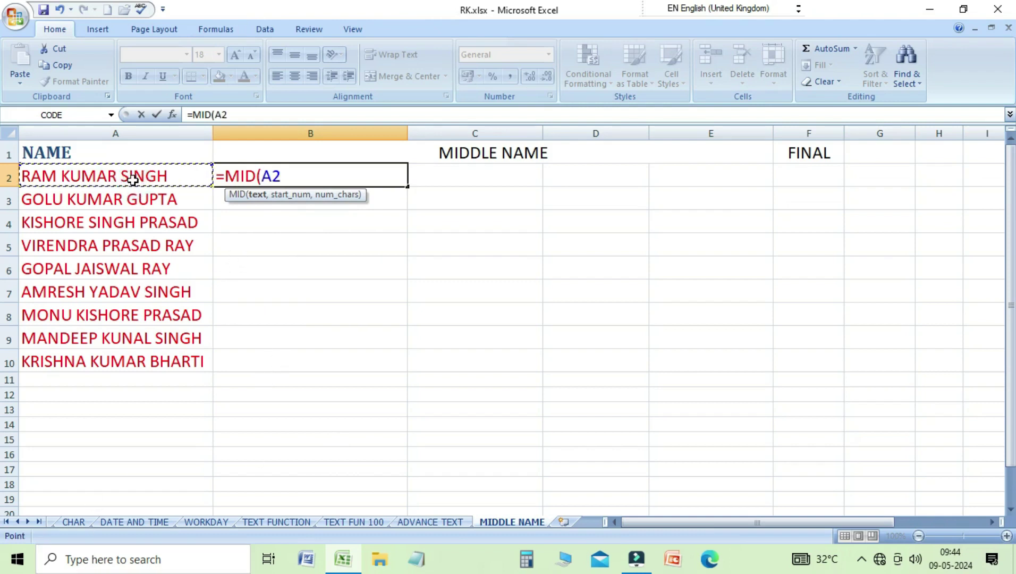
{"action": "type", "text": ","}
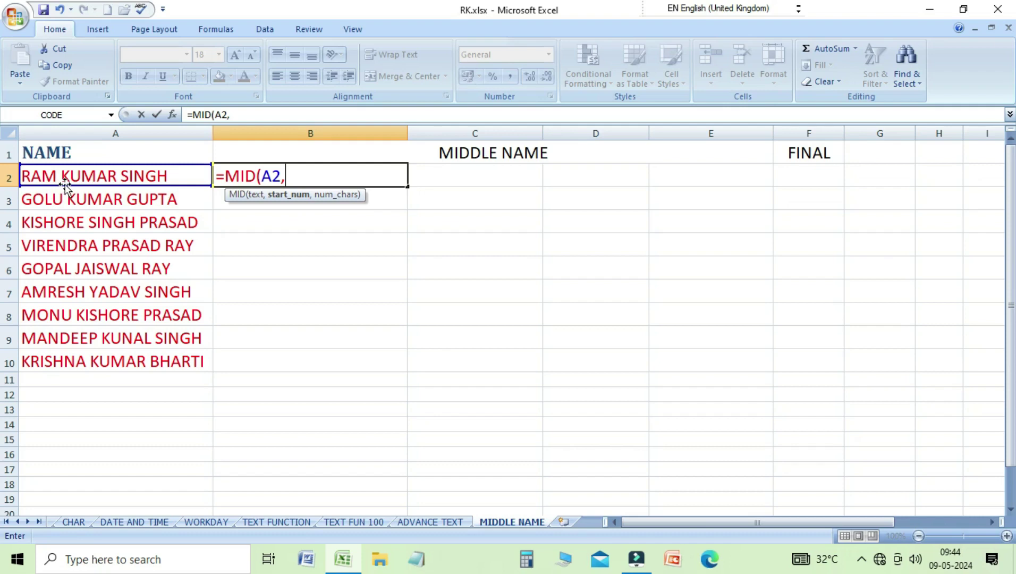
{"action": "type", "text": "5"}
{"action": "type", "text": ","}
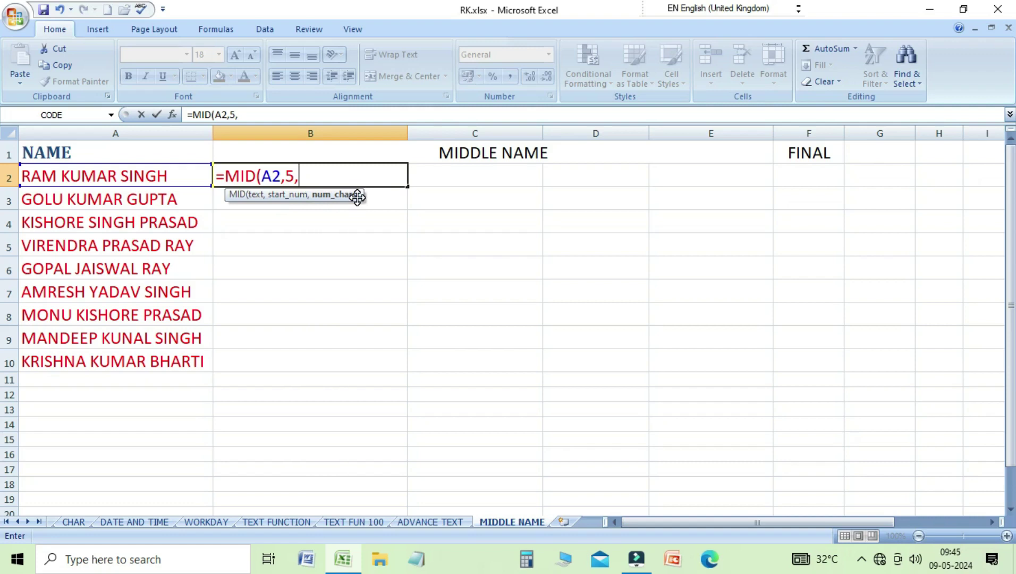
{"action": "type", "text": "4"}
{"action": "key", "text": "BackSpace"}
{"action": "key", "text": "BackSpace"}
{"action": "type", "text": "5"}
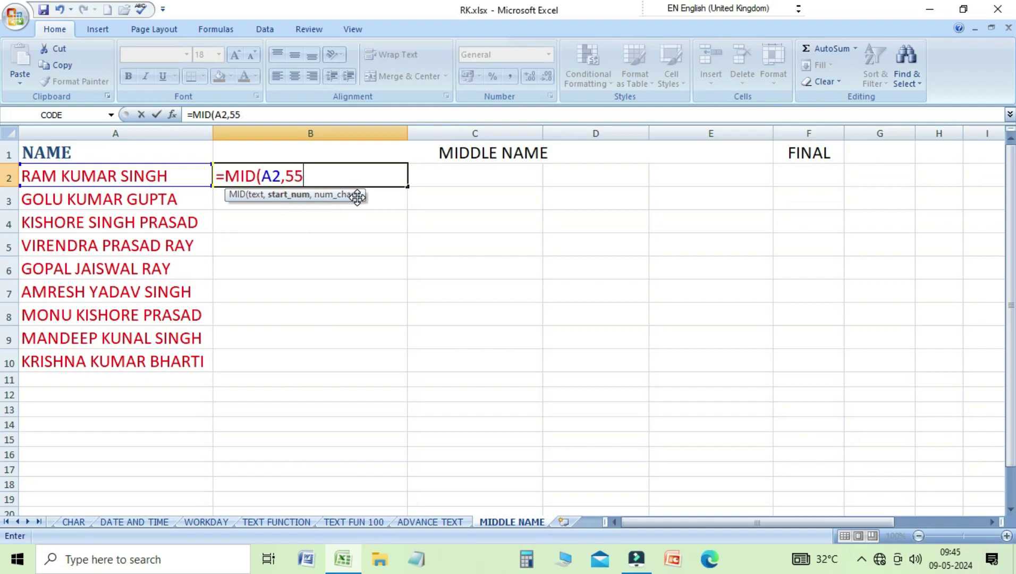
{"action": "key", "text": "BackSpace"}
{"action": "type", "text": ","}
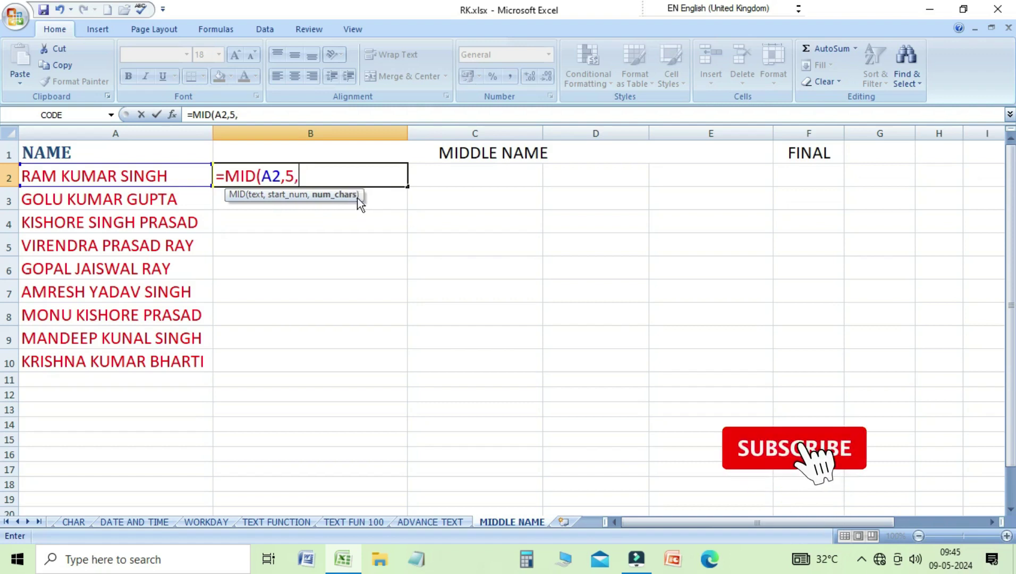
{"action": "type", "text": "5"}
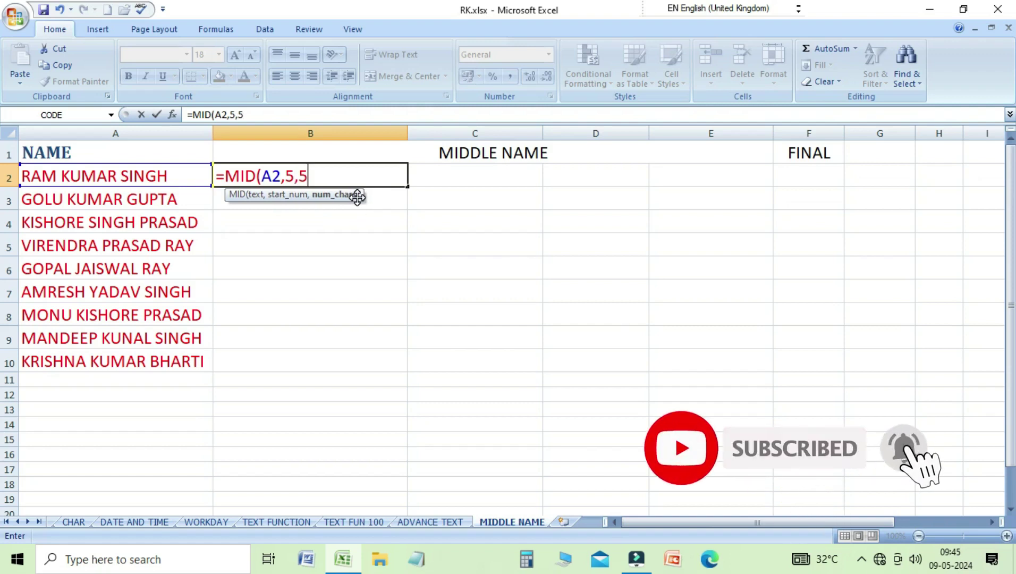
{"action": "type", "text": ")"}
{"action": "key", "text": "Return"}
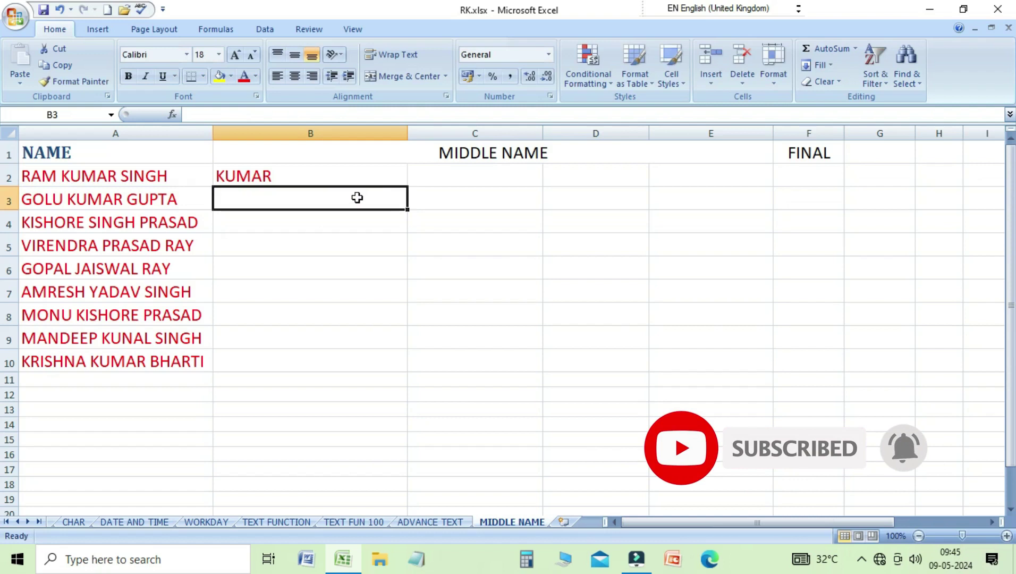
{"action": "key", "text": "Up"}
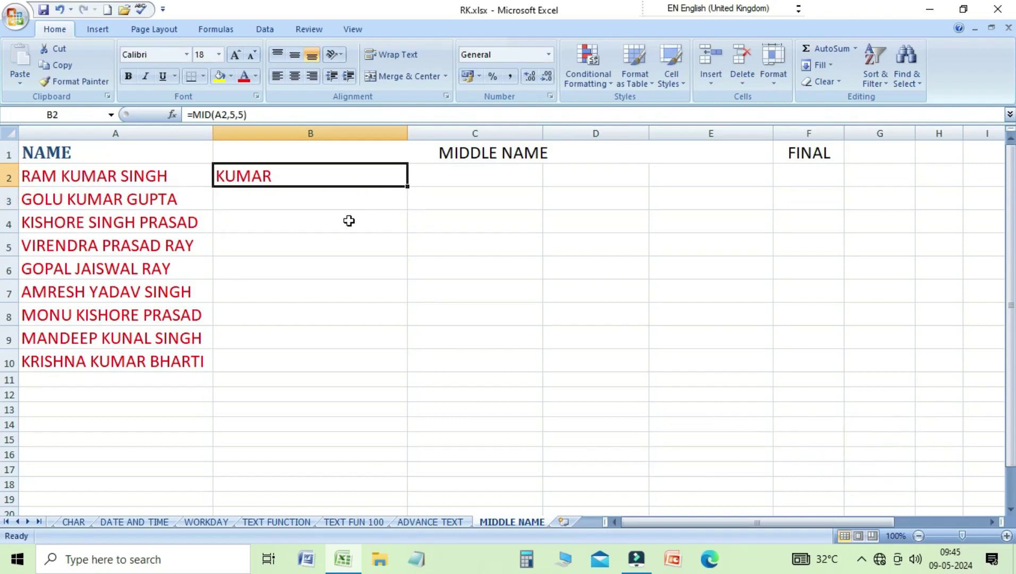
Fill the fixed MID formula down to B10 and inspect the copies in B4, B6 and B7
{"action": "left_click_drag", "start_coordinate": [408, 187], "coordinate": [395, 359]}
{"action": "left_click", "coordinate": [265, 206]}
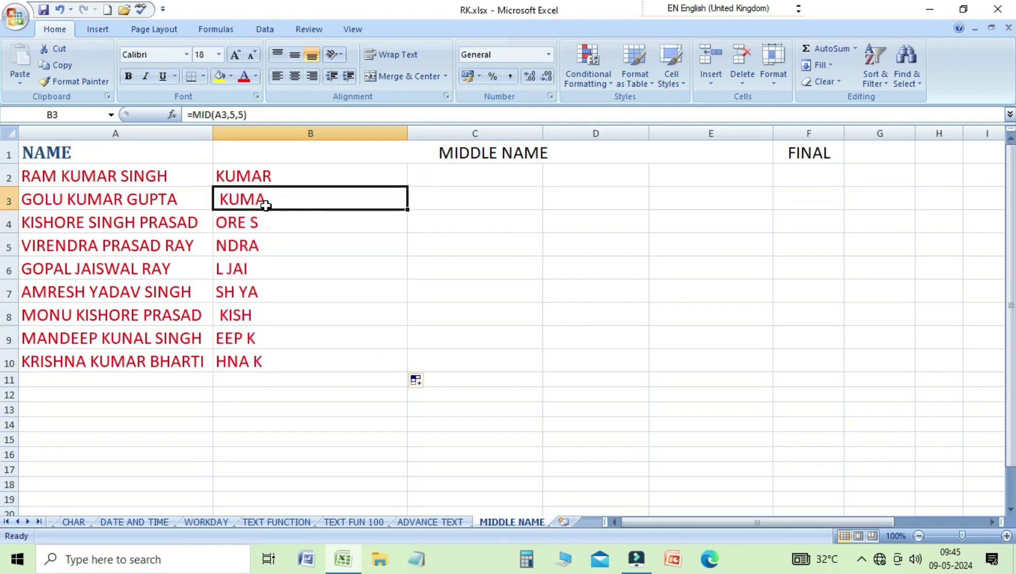
{"action": "left_click", "coordinate": [242, 228]}
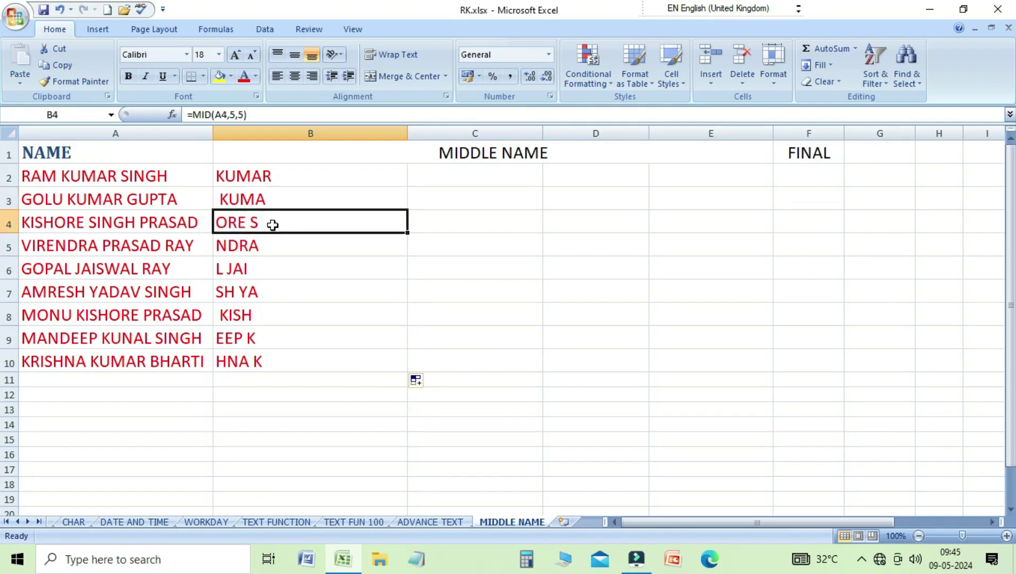
{"action": "left_click", "coordinate": [255, 269]}
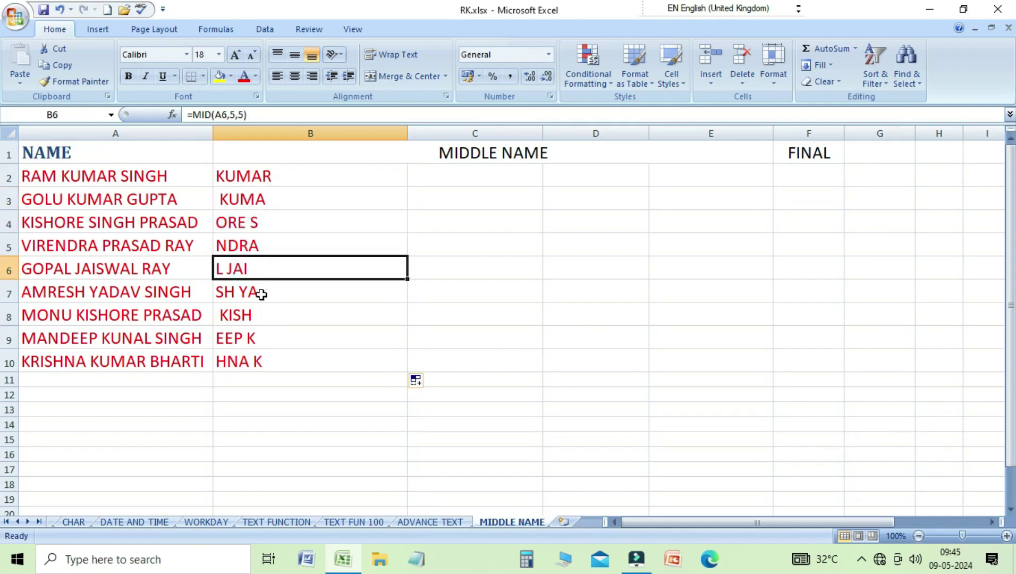
{"action": "left_click", "coordinate": [257, 293]}
{"action": "left_click", "coordinate": [257, 178]}
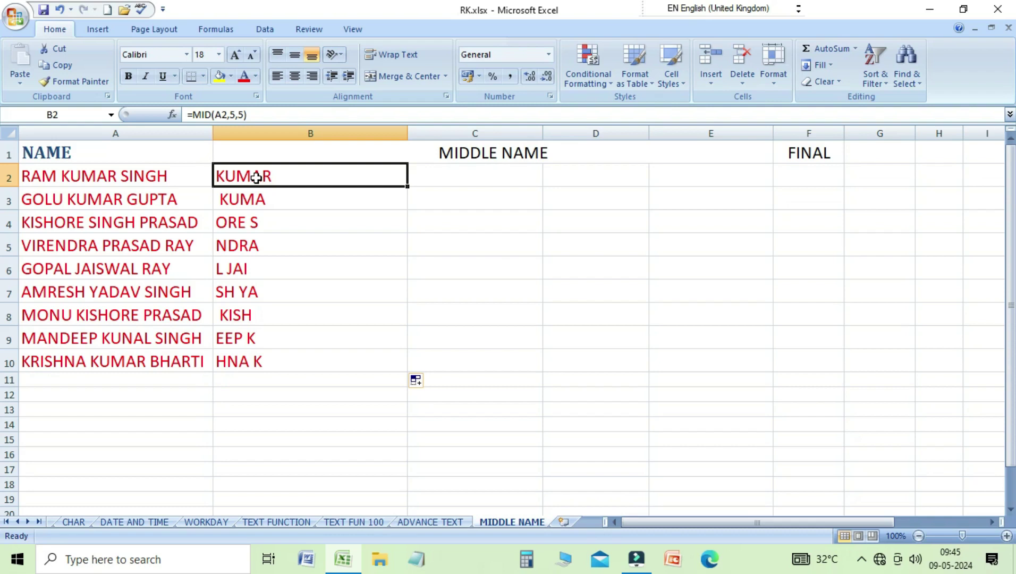
{"action": "key", "text": "Right"}
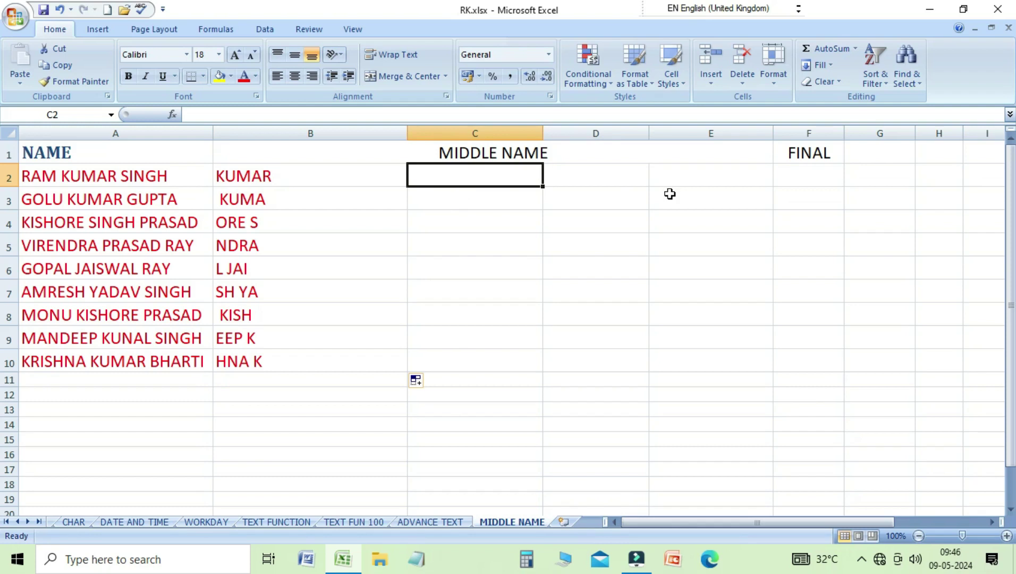
Enter =MID(A2,FIND(" ",A2)+1,5) in C2 to take five characters after the first space
{"action": "type", "text": "="}
{"action": "type", "text": "="}
{"action": "type", "text": "M"}
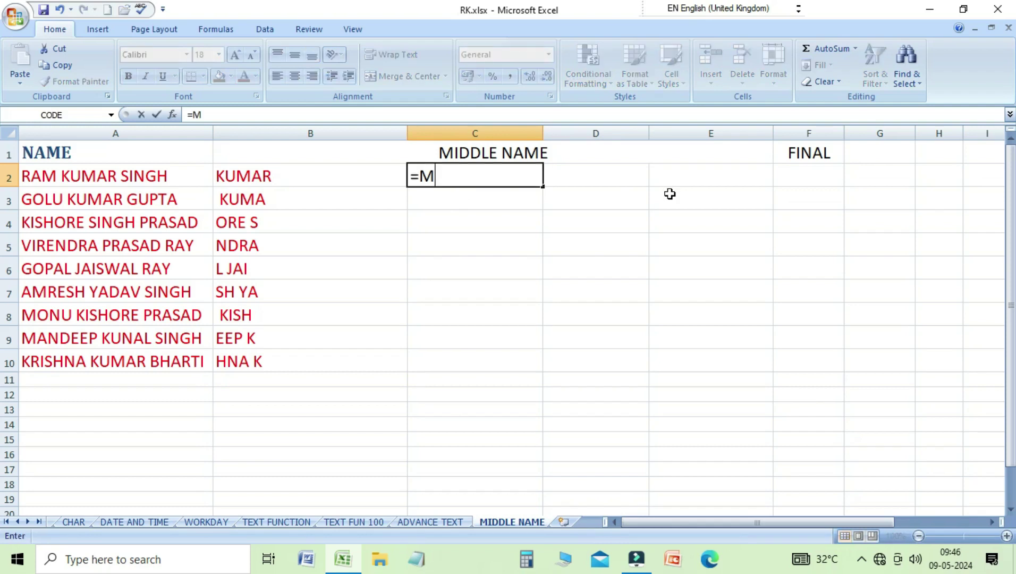
{"action": "type", "text": "ID"}
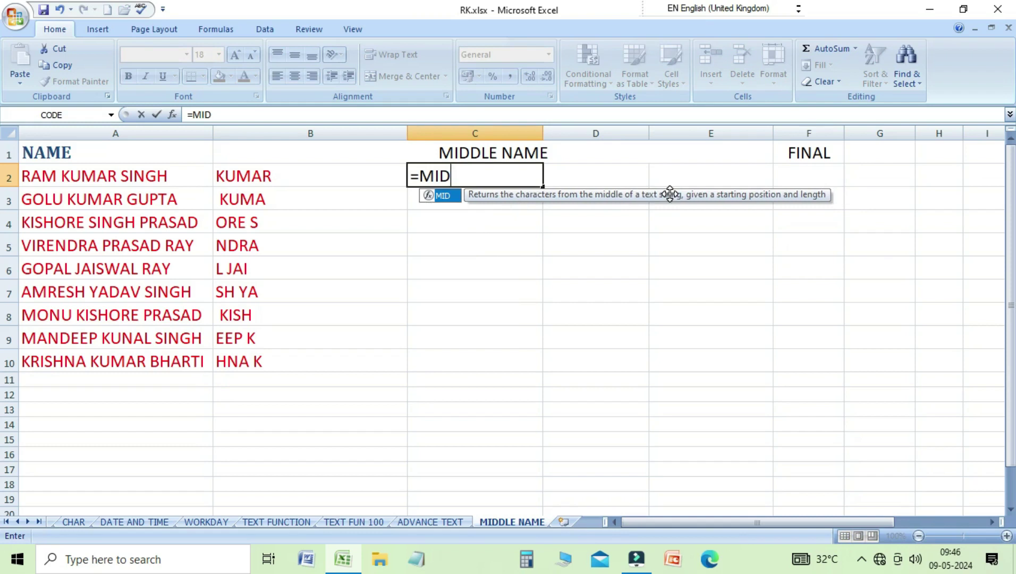
{"action": "type", "text": "("}
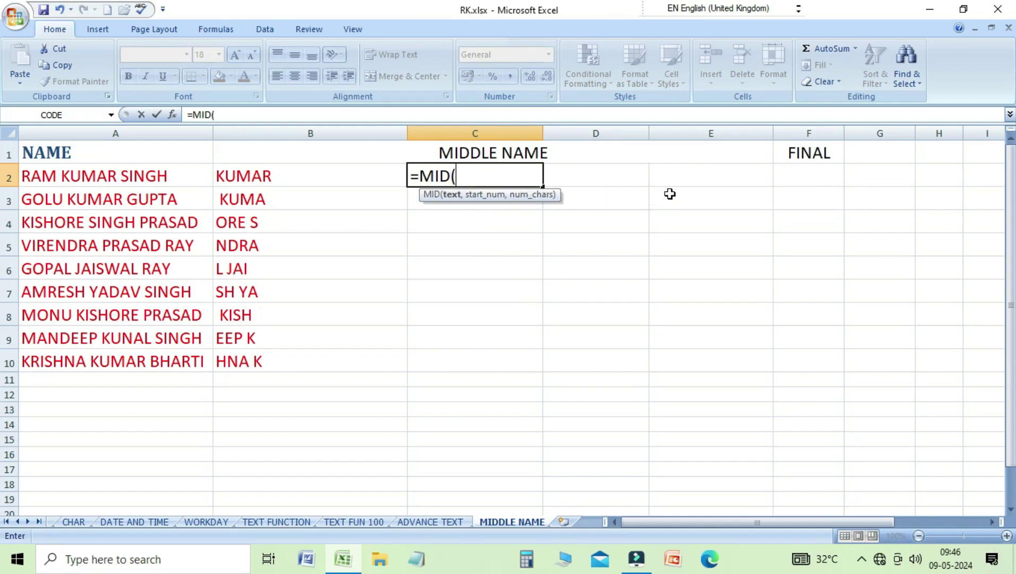
{"action": "left_click", "coordinate": [142, 183]}
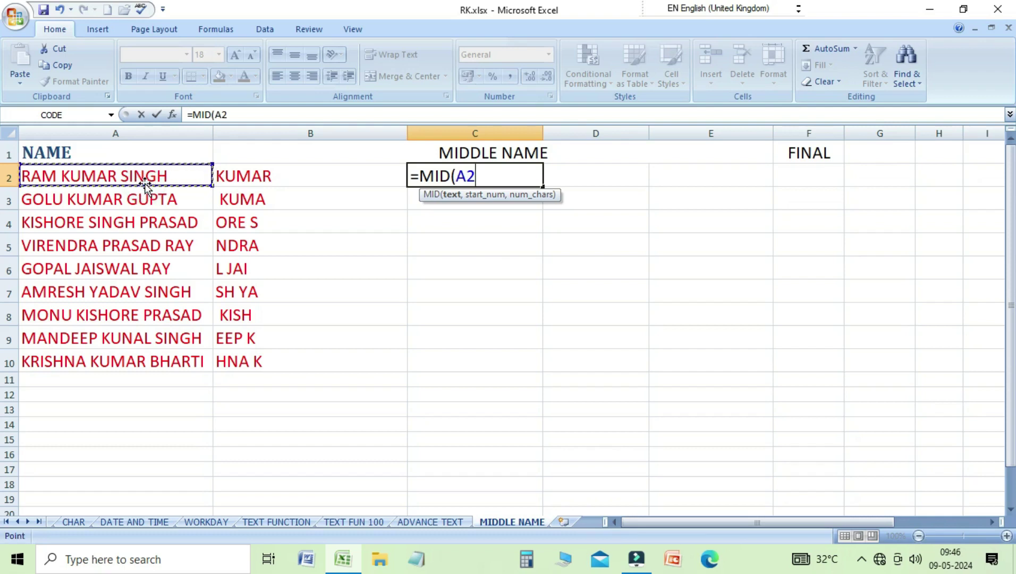
{"action": "type", "text": ","}
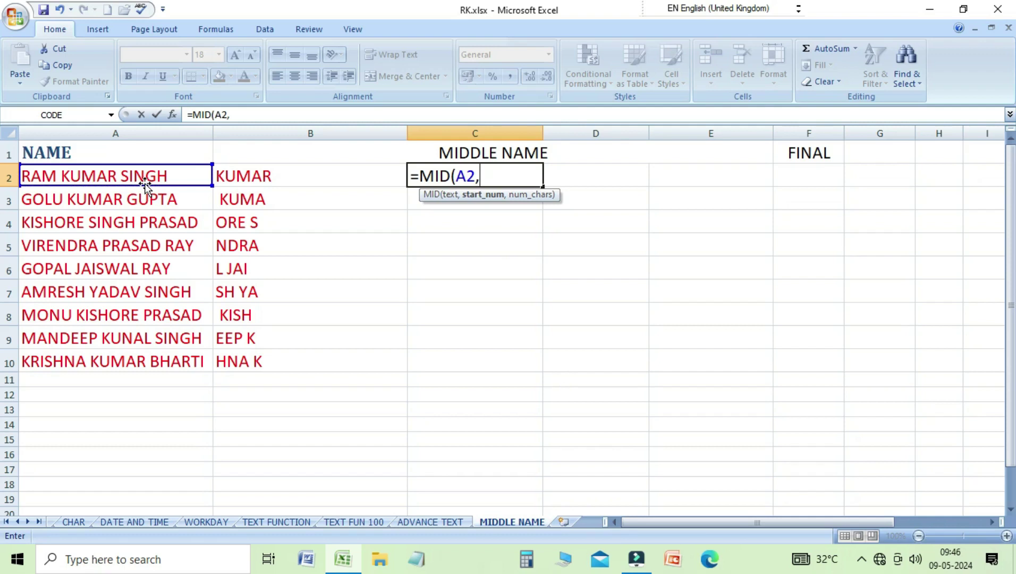
{"action": "type", "text": "FIND"}
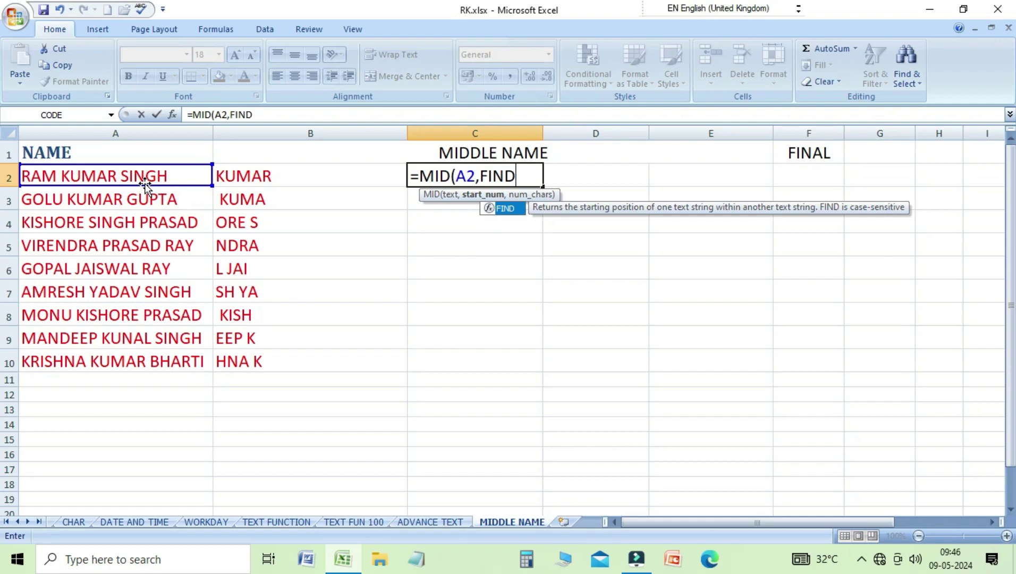
{"action": "type", "text": "("}
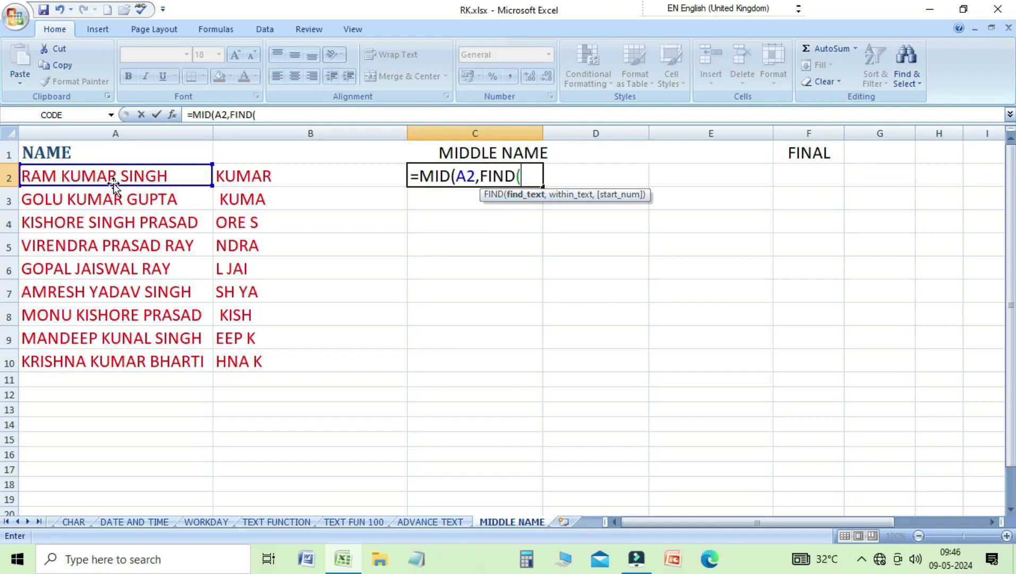
{"action": "left_click", "coordinate": [88, 174]}
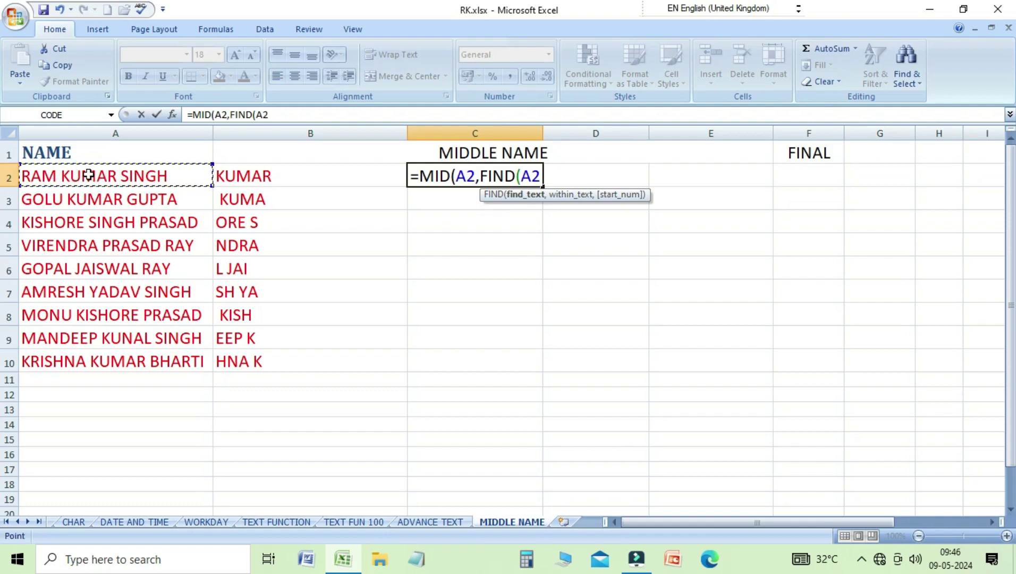
{"action": "type", "text": ","}
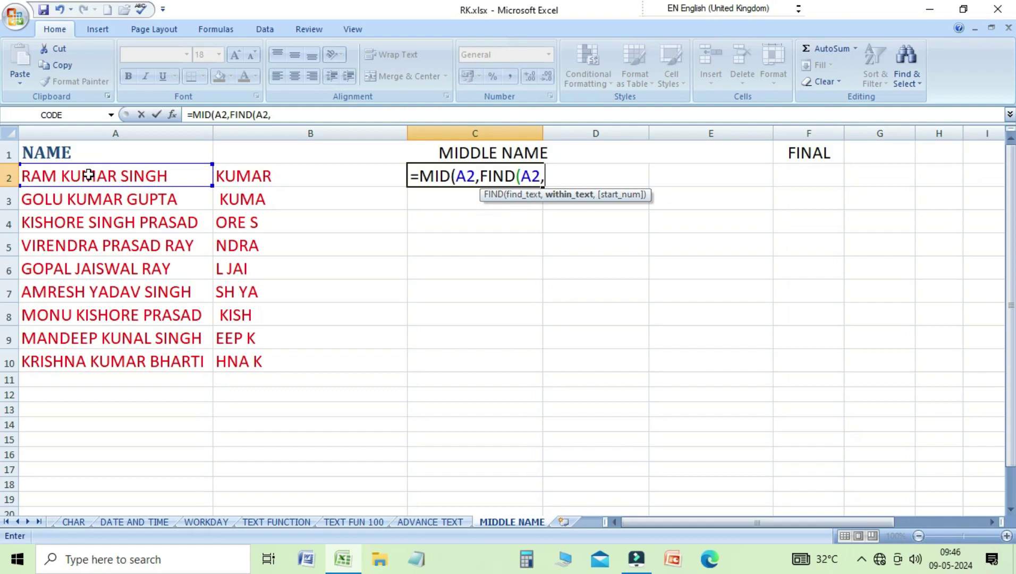
{"action": "key", "text": "BackSpace"}
{"action": "key", "text": "BackSpace"}
{"action": "key", "text": "BackSpace"}
{"action": "type", "text": "\""}
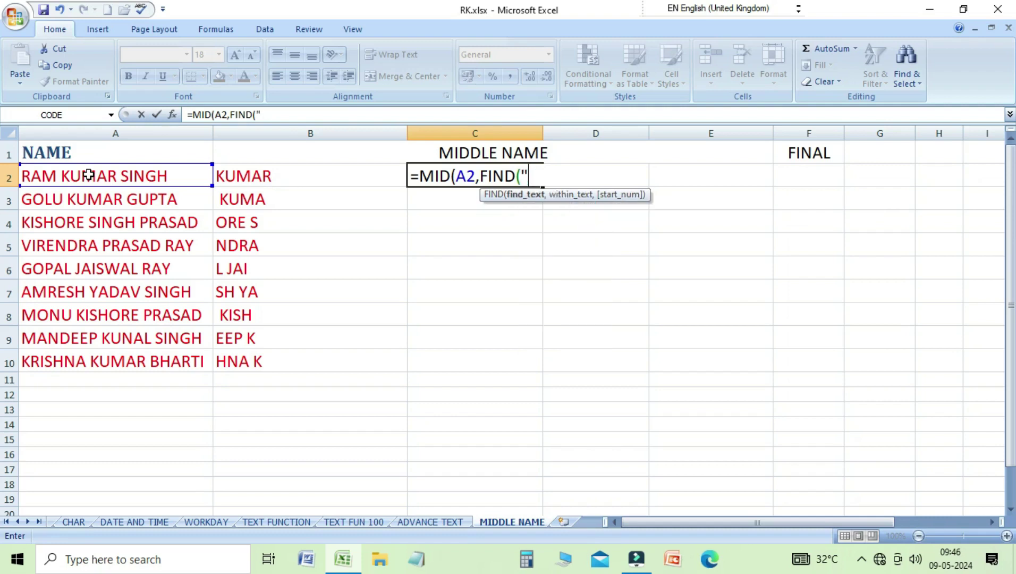
{"action": "type", "text": " \""}
{"action": "type", "text": ","}
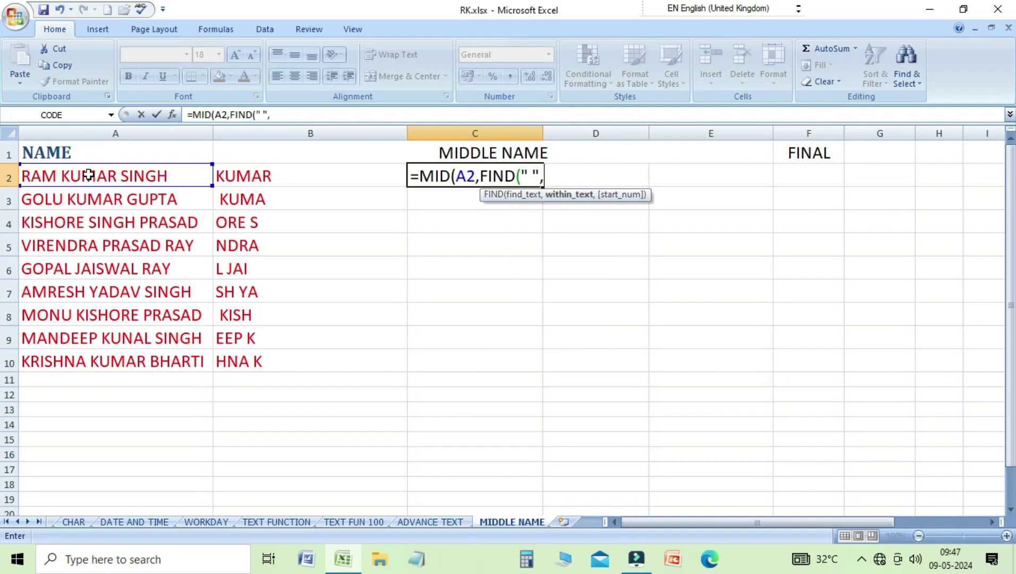
{"action": "left_click", "coordinate": [144, 175]}
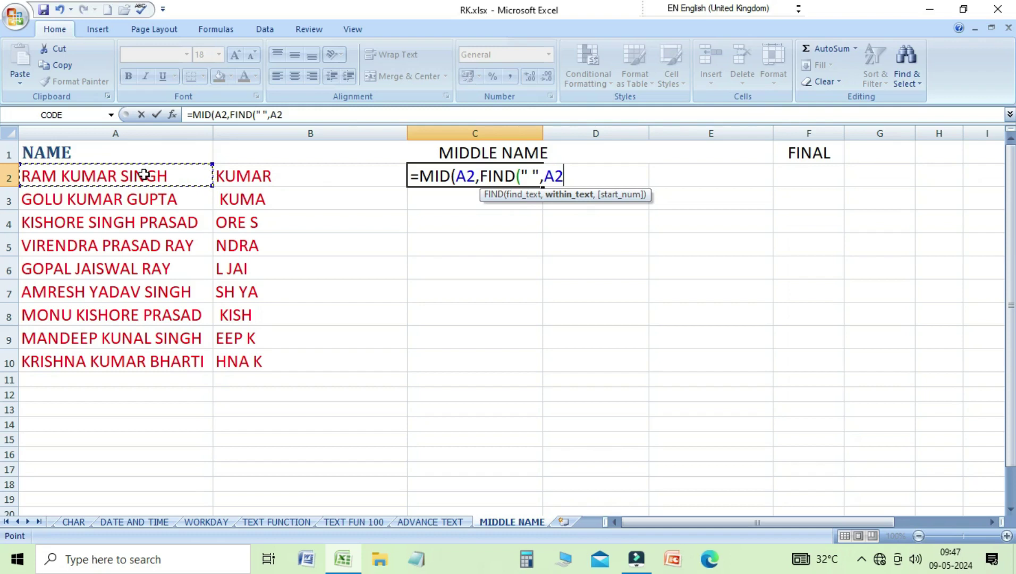
{"action": "type", "text": ")"}
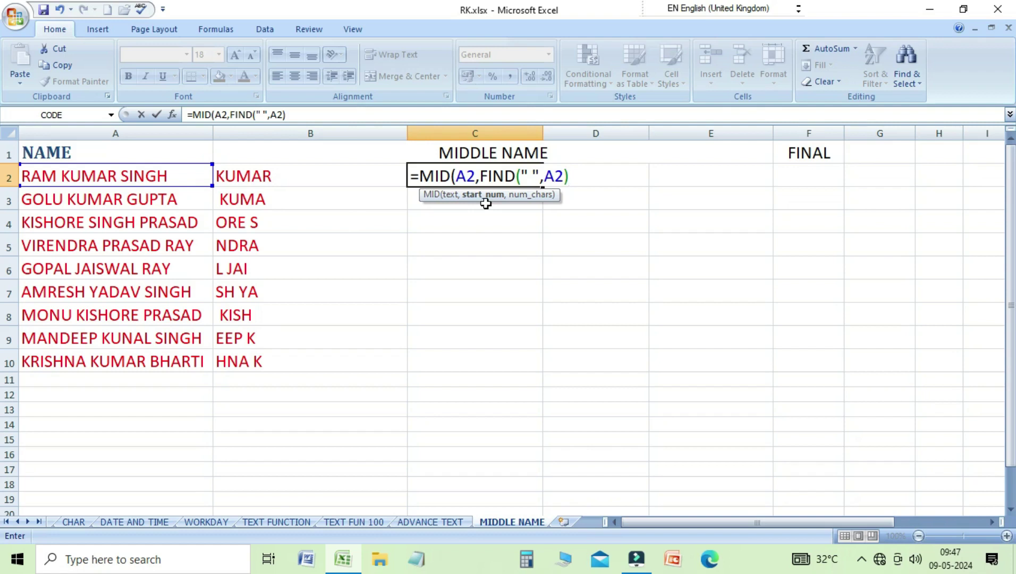
{"action": "type", "text": "+"}
{"action": "type", "text": "1,"}
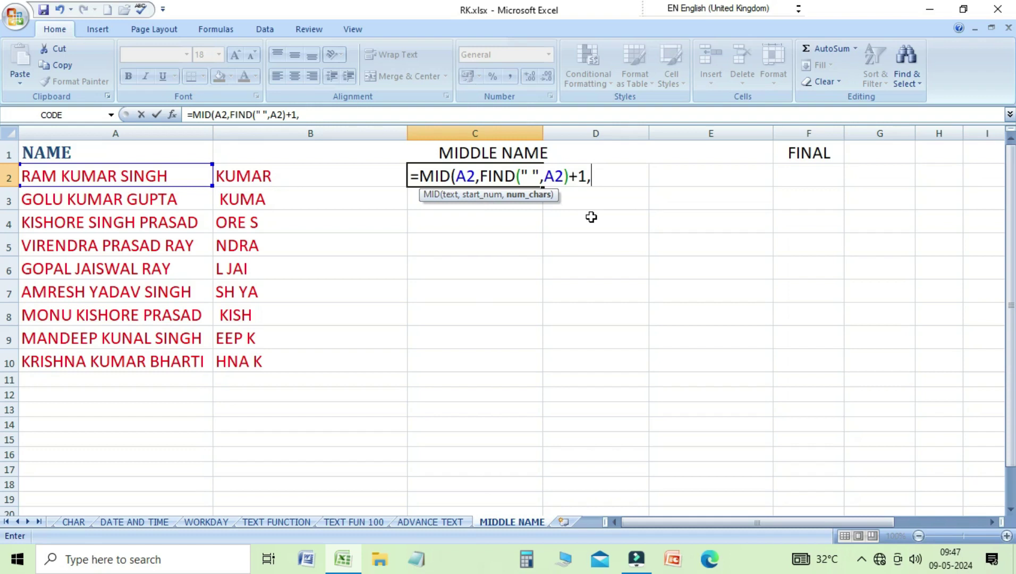
{"action": "type", "text": "5"}
{"action": "type", "text": ")"}
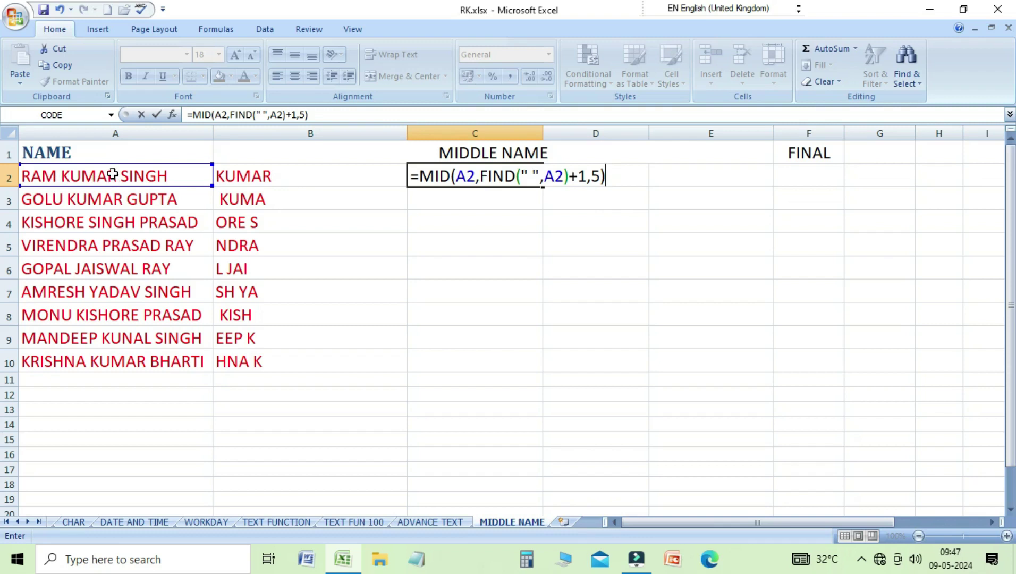
{"action": "key", "text": "Return"}
{"action": "key", "text": "Up"}
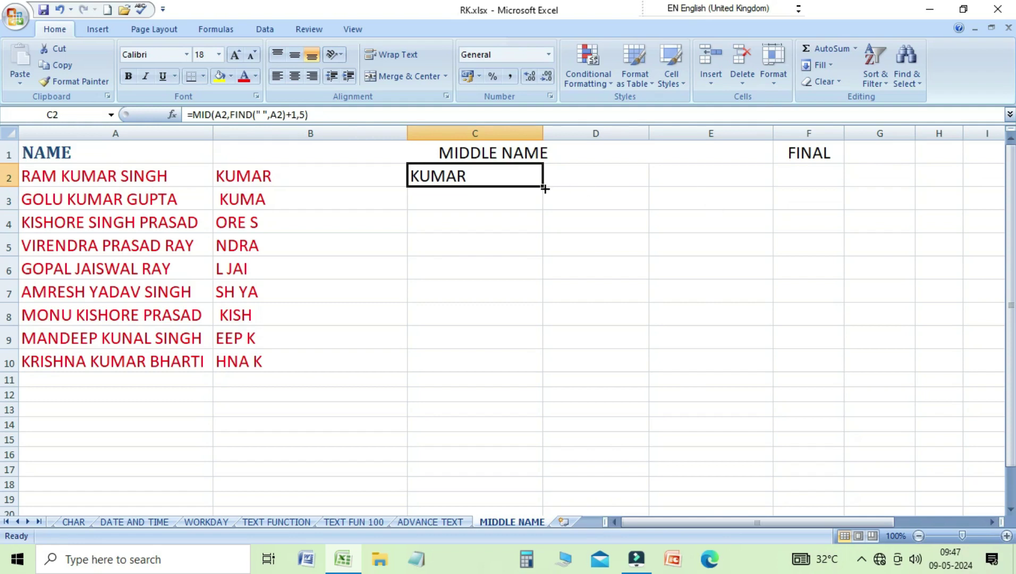
Fill the C2 formula down to C10 and check the extracted names, including row 8
{"action": "left_click_drag", "start_coordinate": [542, 187], "coordinate": [529, 364]}
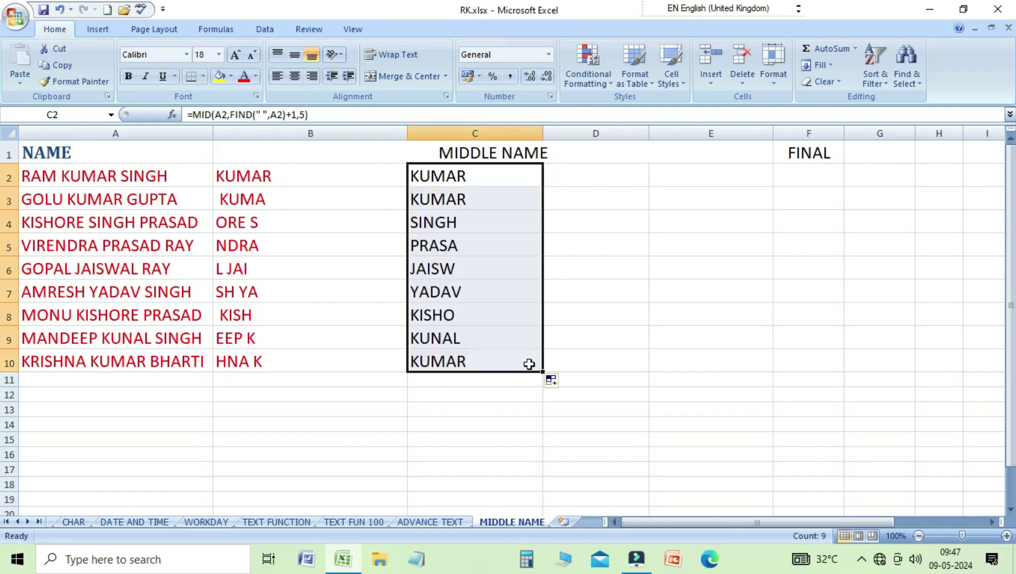
{"action": "left_click", "coordinate": [476, 317]}
{"action": "left_click", "coordinate": [463, 179]}
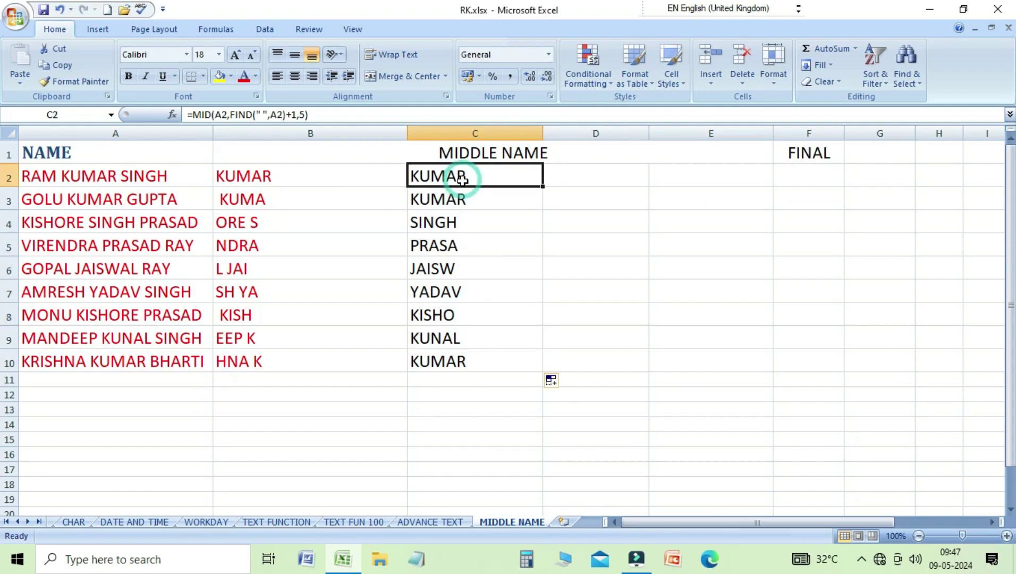
{"action": "key", "text": "Down"}
{"action": "key", "text": "Down"}
{"action": "key", "text": "Down"}
{"action": "key", "text": "Down"}
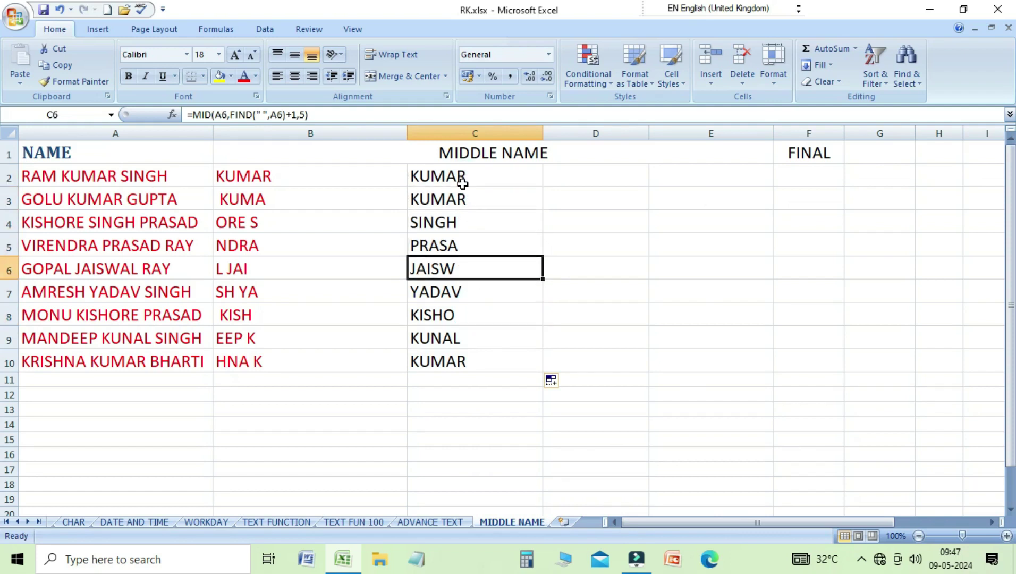
{"action": "key", "text": "Down"}
{"action": "key", "text": "Down"}
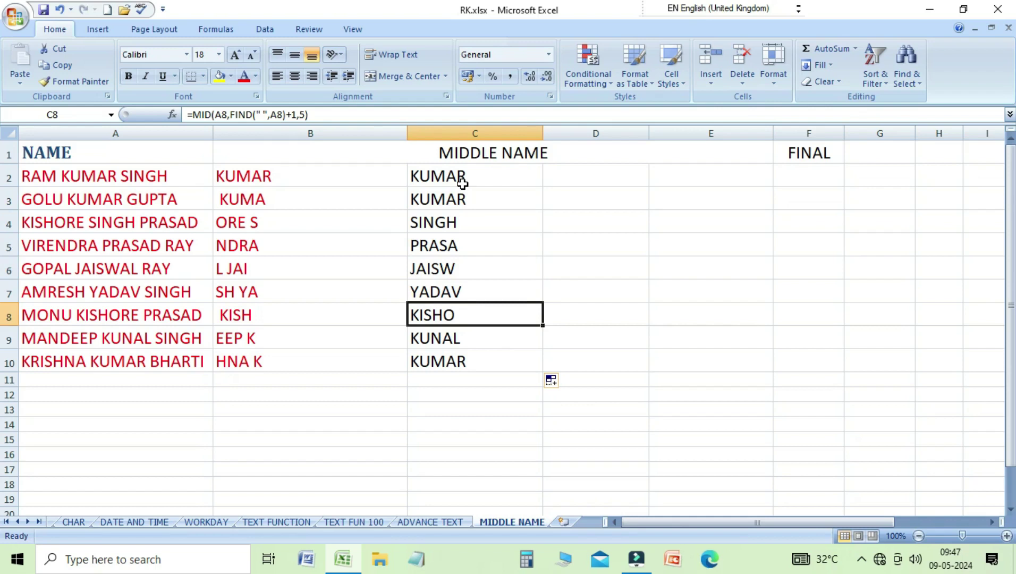
{"action": "key", "text": "Up"}
{"action": "key", "text": "Up"}
{"action": "key", "text": "Up"}
{"action": "key", "text": "Up"}
{"action": "key", "text": "Up"}
{"action": "key", "text": "Up"}
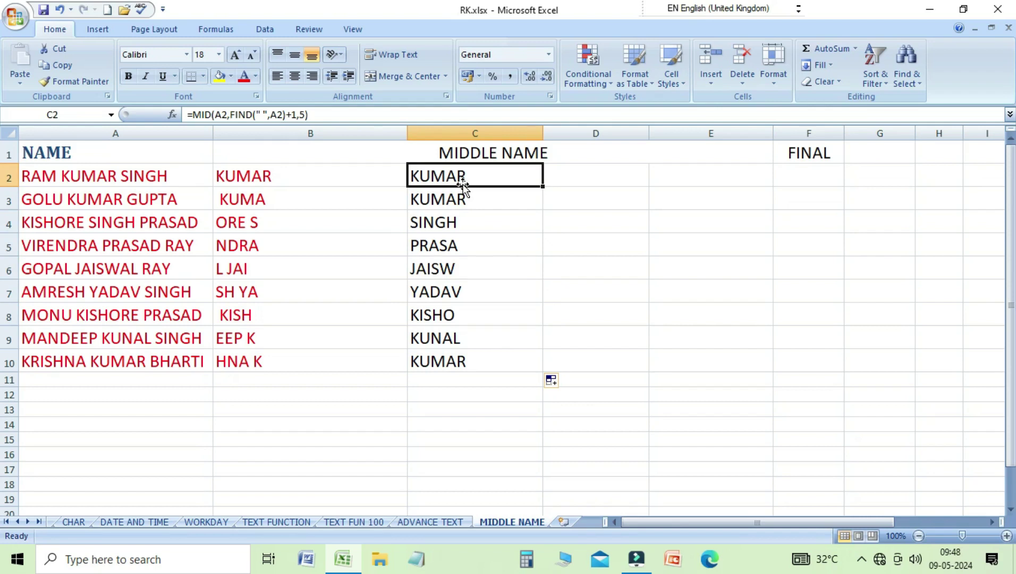
{"action": "key", "text": "Right"}
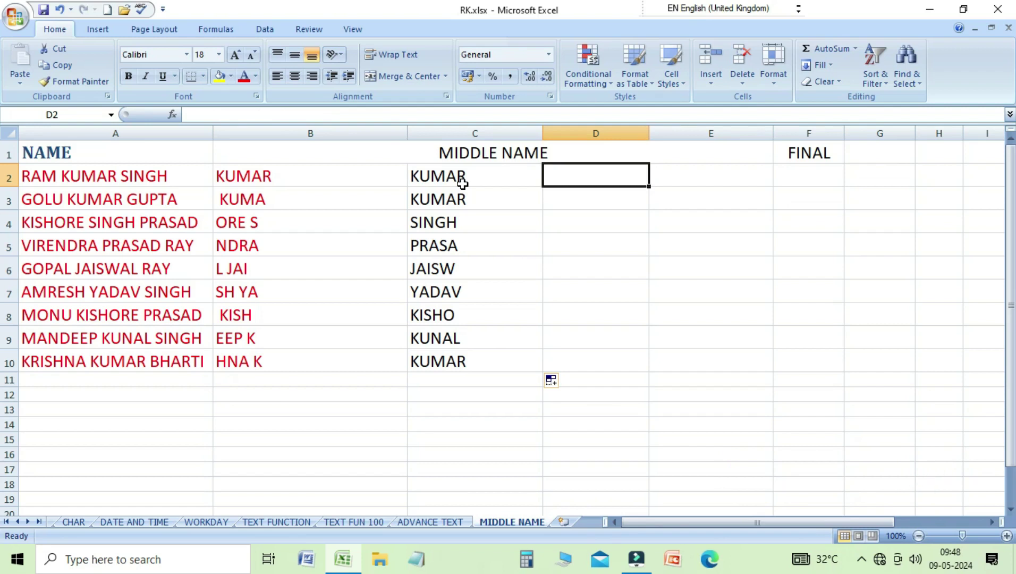
Enter =MID(A2,FIND(" ",A2)+1,FIND(" ",A2)) in D2, which returns KUMA
{"action": "type", "text": "=FI"}
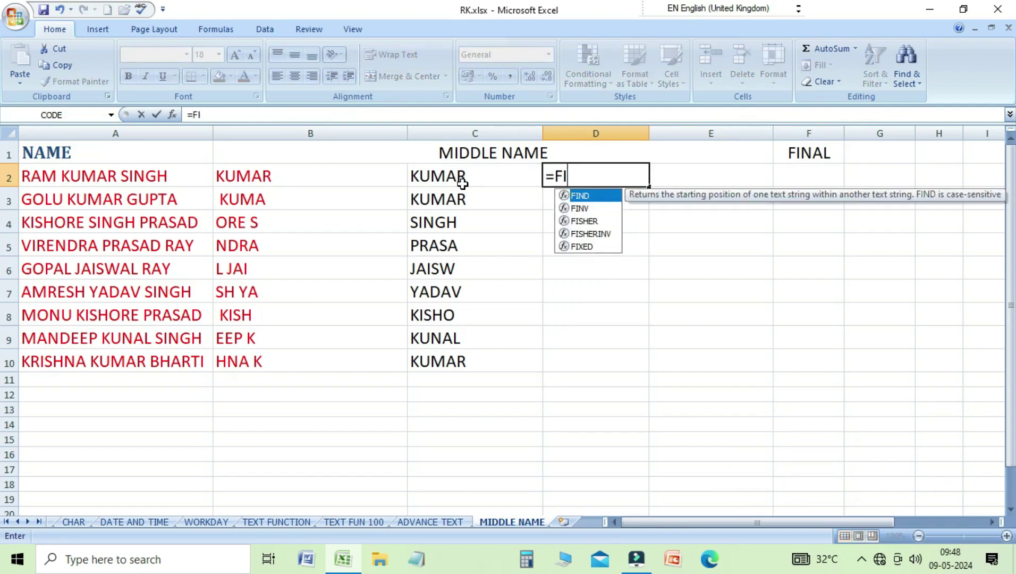
{"action": "type", "text": "ND"}
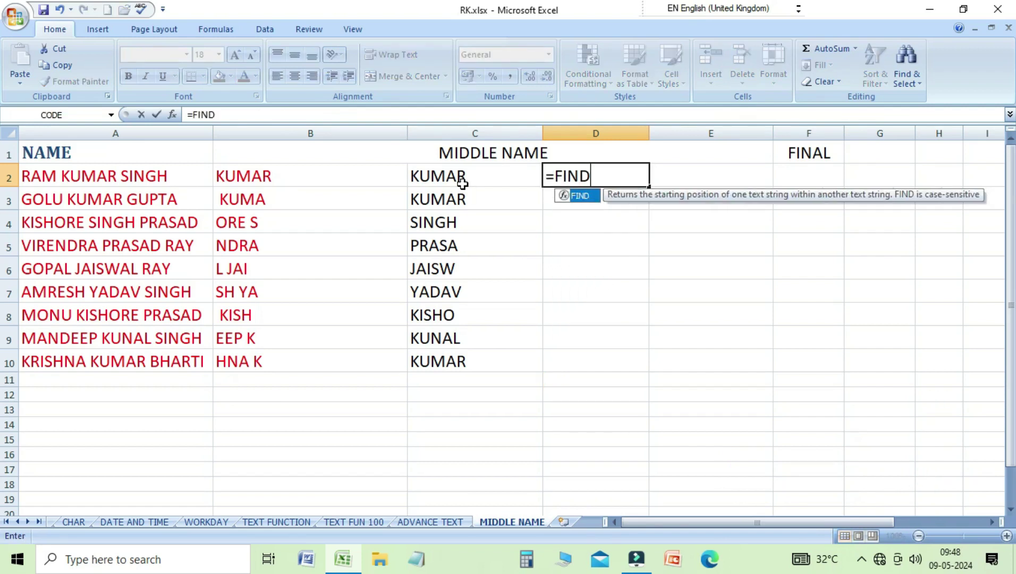
{"action": "key", "text": "BackSpace"}
{"action": "key", "text": "BackSpace"}
{"action": "key", "text": "BackSpace"}
{"action": "key", "text": "BackSpace"}
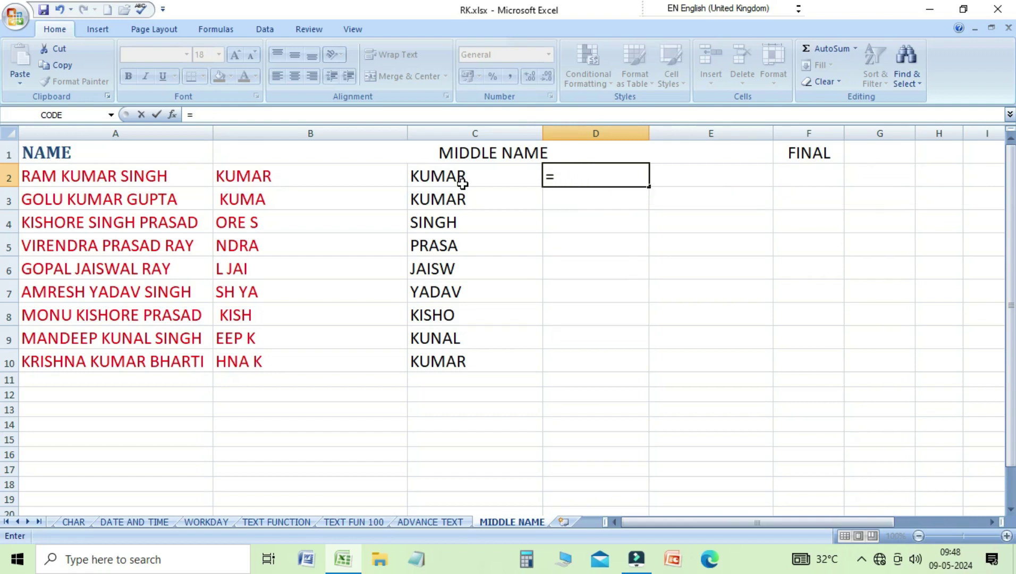
{"action": "type", "text": "MID"}
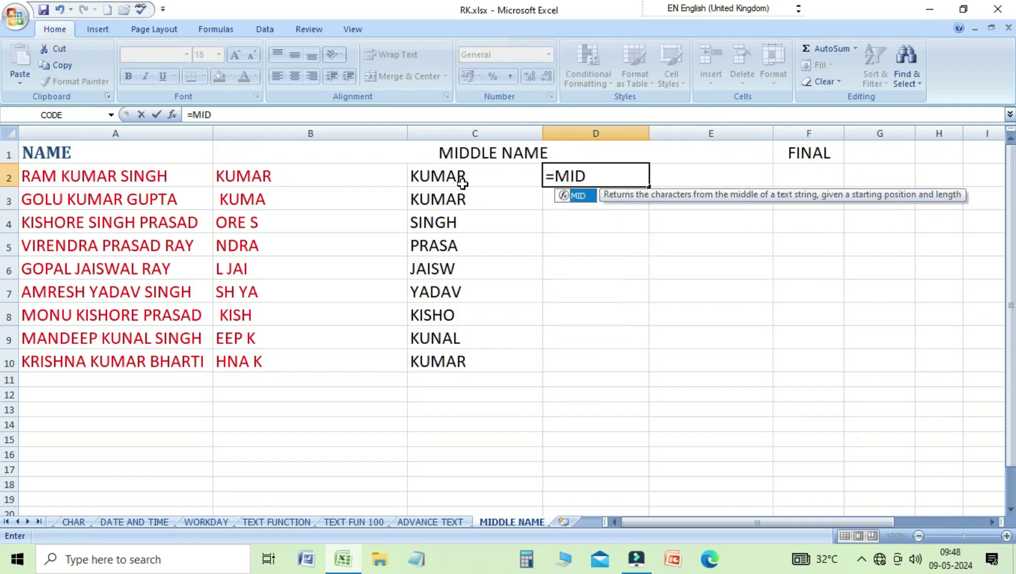
{"action": "type", "text": "("}
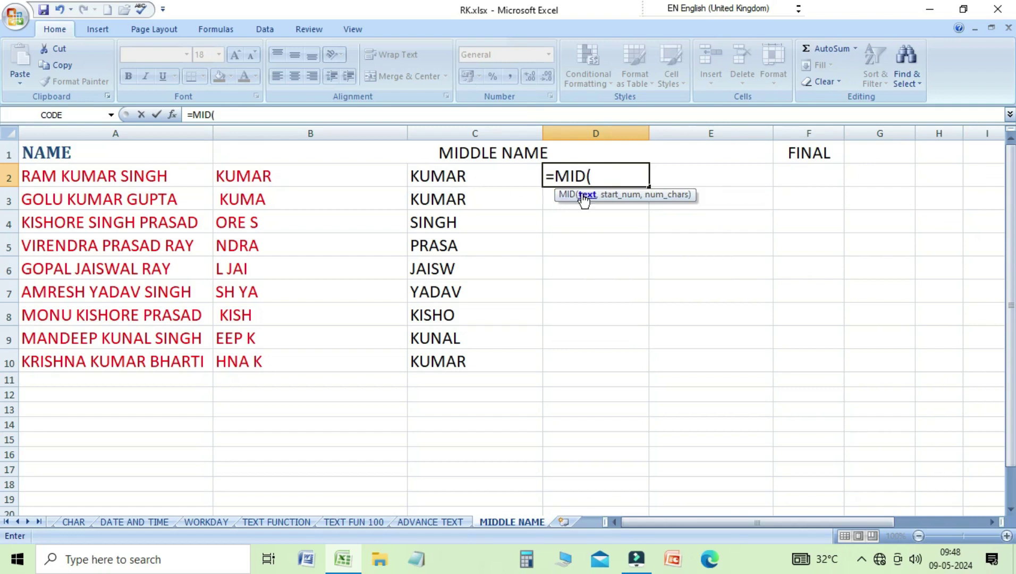
{"action": "left_click", "coordinate": [121, 184]}
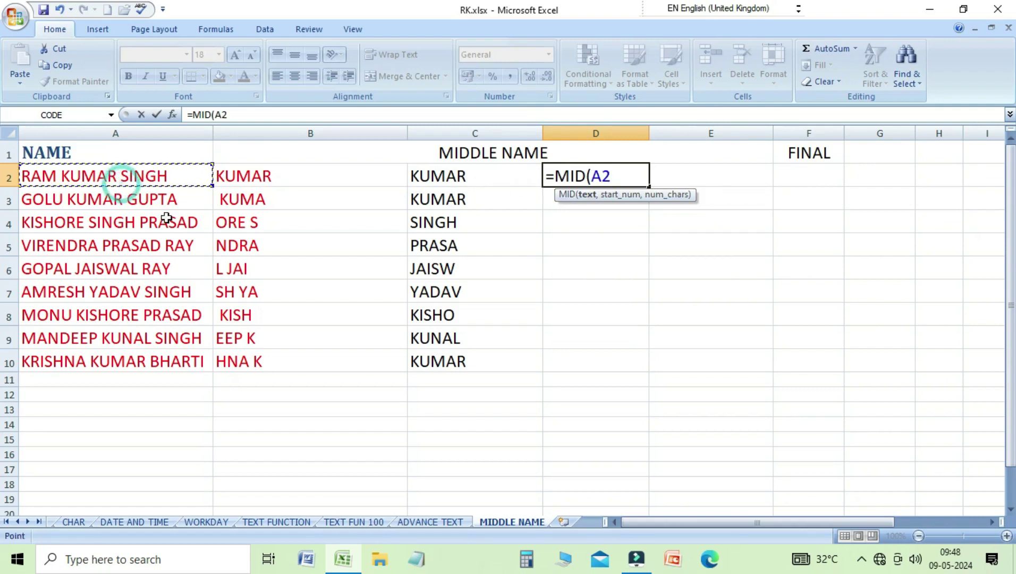
{"action": "type", "text": ","}
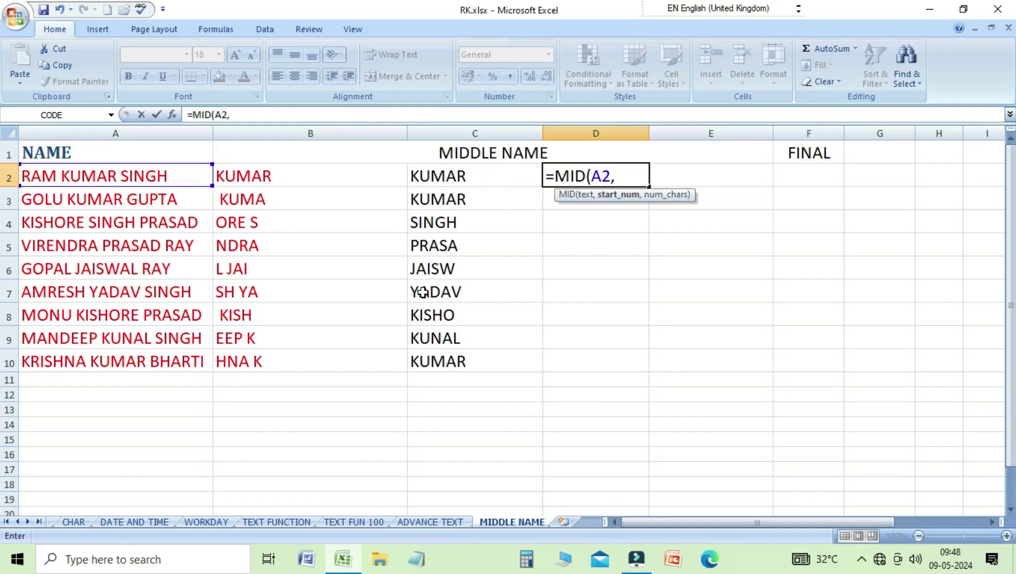
{"action": "type", "text": "FIND"}
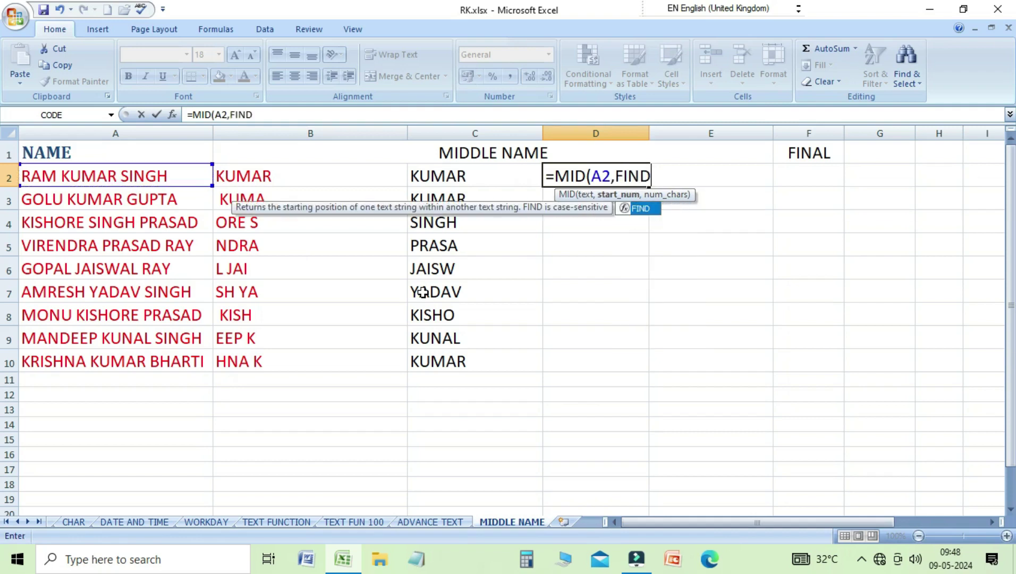
{"action": "type", "text": "("}
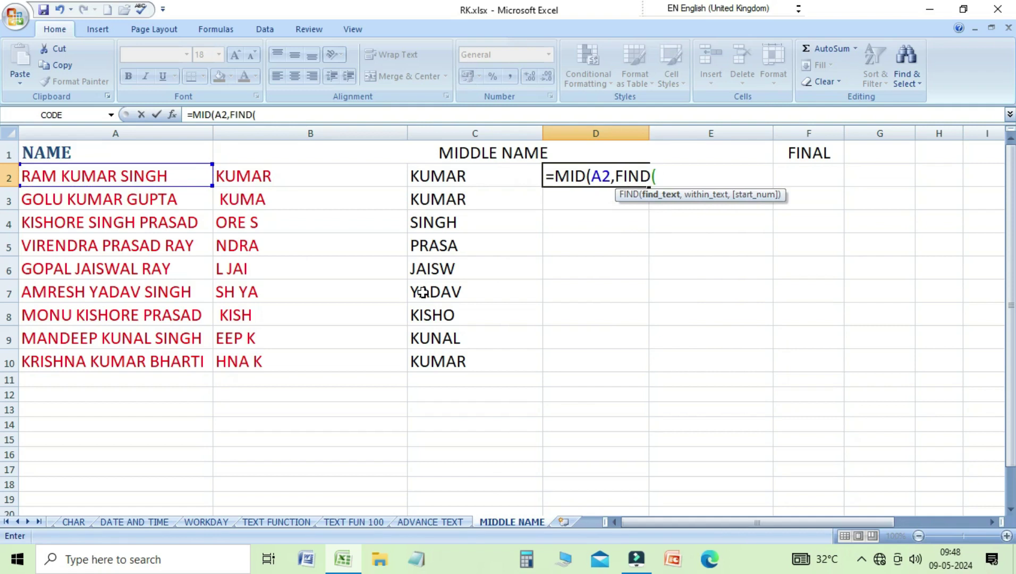
{"action": "type", "text": "\" \""}
{"action": "type", "text": ","}
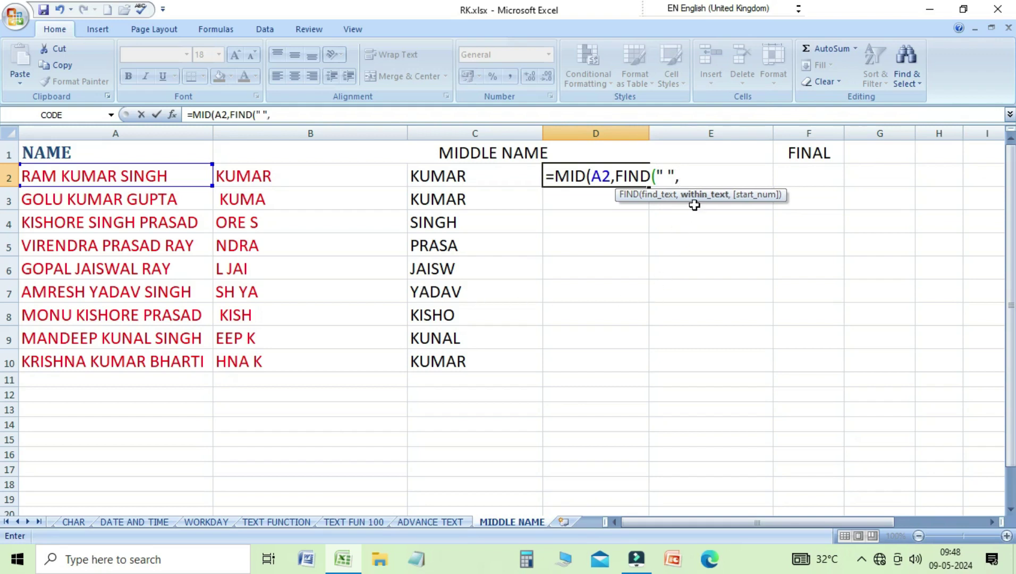
{"action": "left_click", "coordinate": [131, 179]}
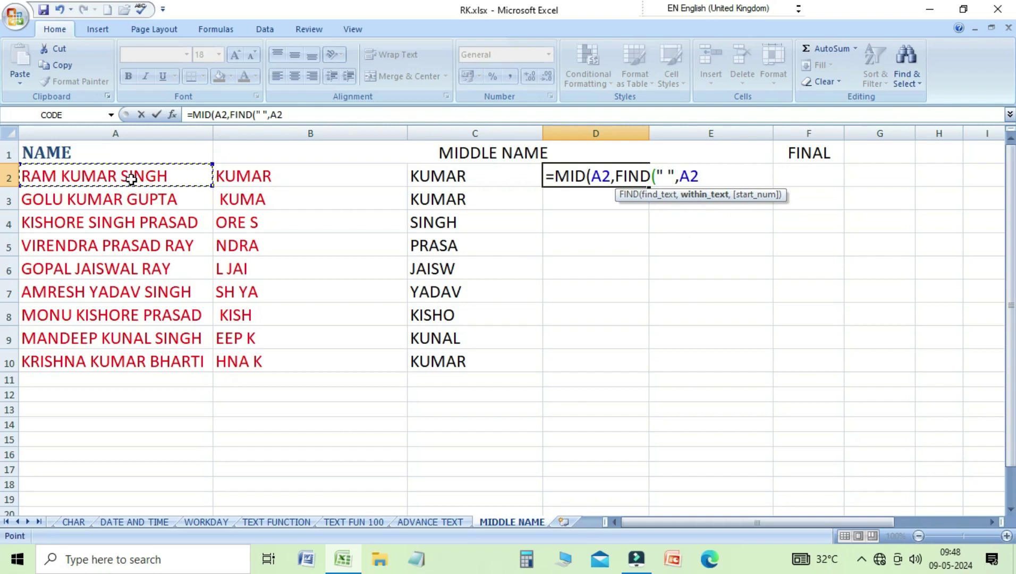
{"action": "type", "text": ")+"}
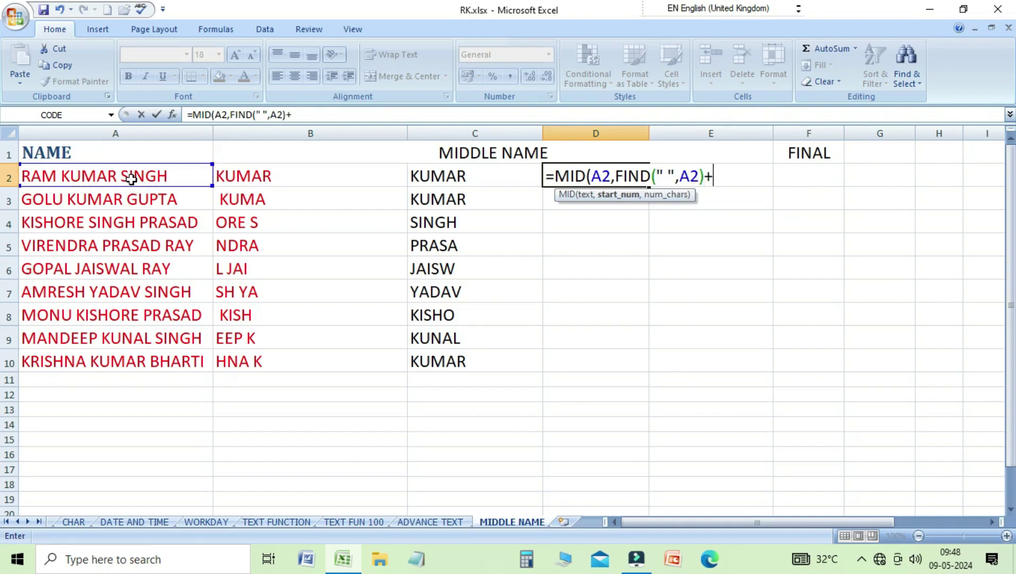
{"action": "type", "text": "1"}
{"action": "type", "text": ","}
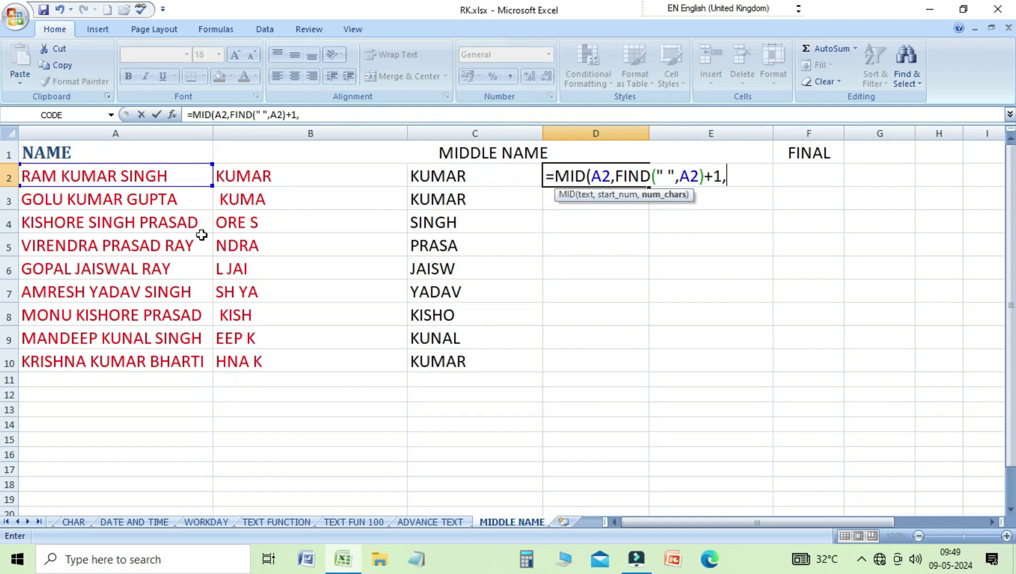
{"action": "type", "text": "F"}
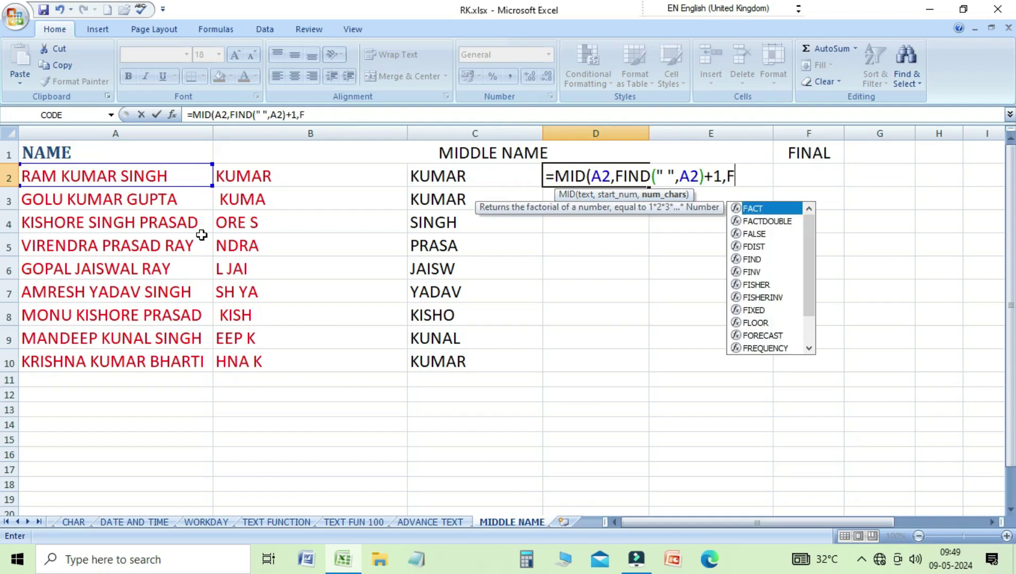
{"action": "type", "text": "IND"}
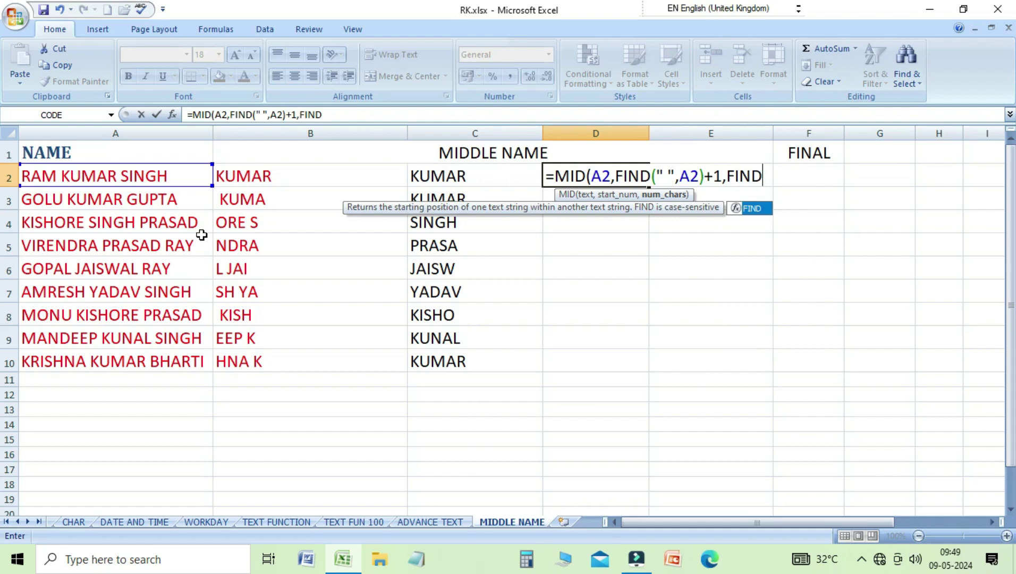
{"action": "type", "text": "(\" \""}
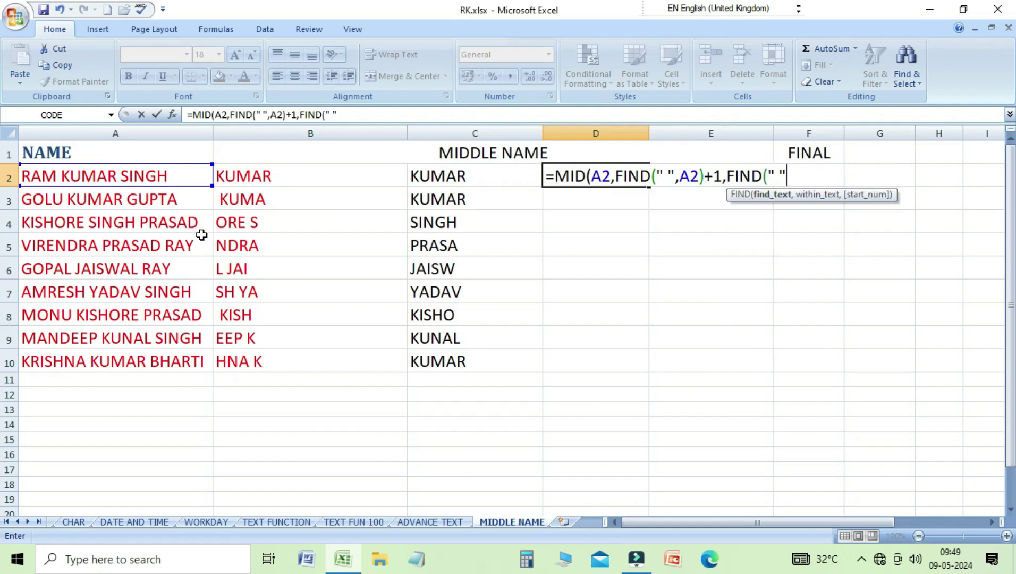
{"action": "type", "text": ","}
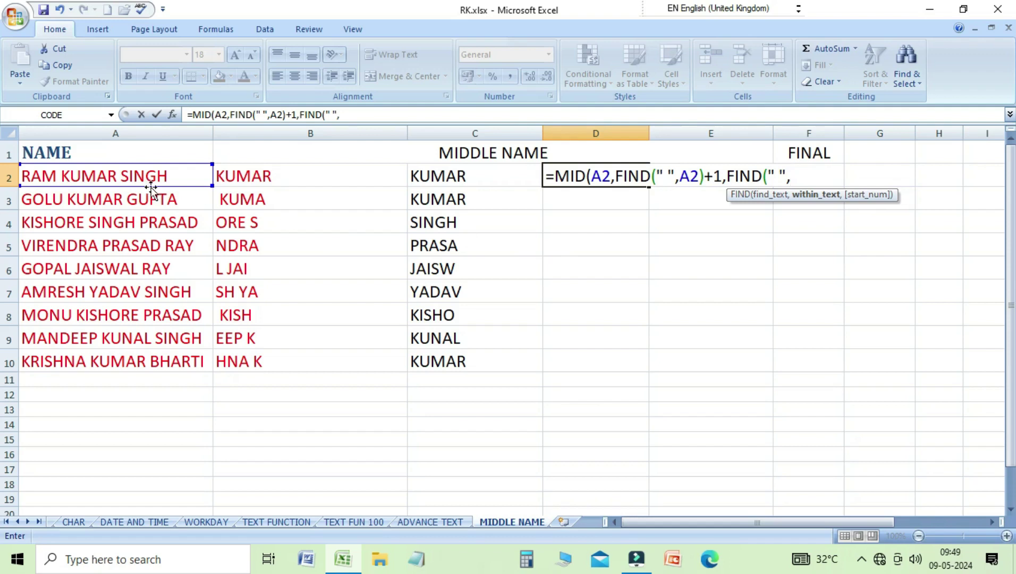
{"action": "left_click", "coordinate": [134, 176]}
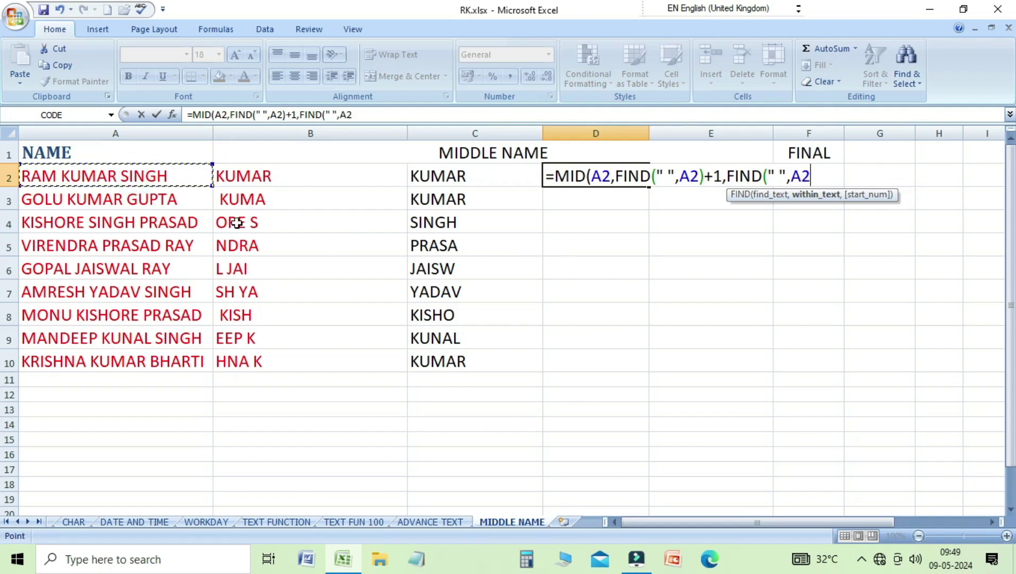
{"action": "type", "text": "))"}
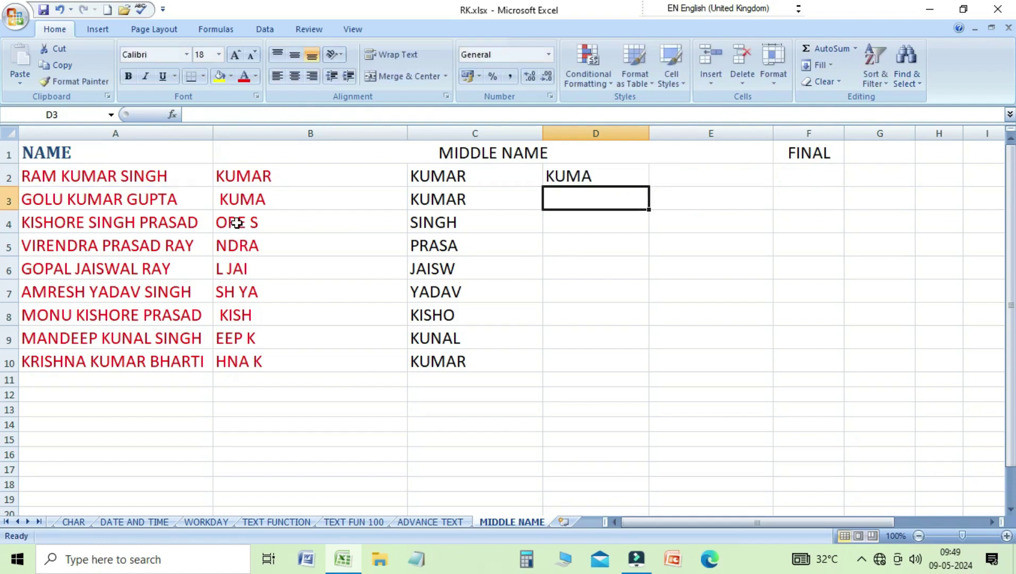
Fill the D2 formula down to D10 and check the copies in D4 and D5
{"action": "key", "text": "Up"}
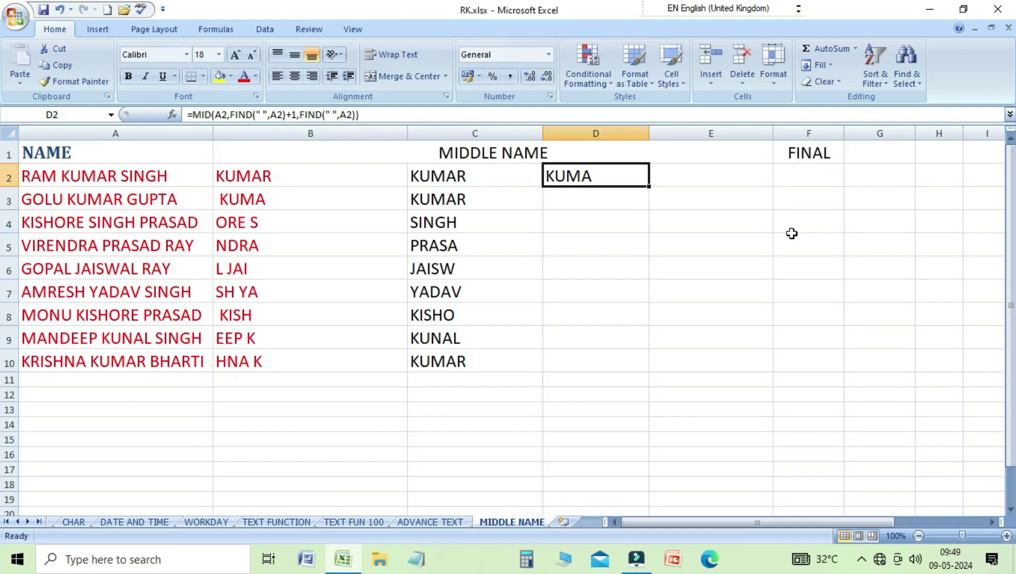
{"action": "left_click_drag", "start_coordinate": [649, 190], "coordinate": [642, 365]}
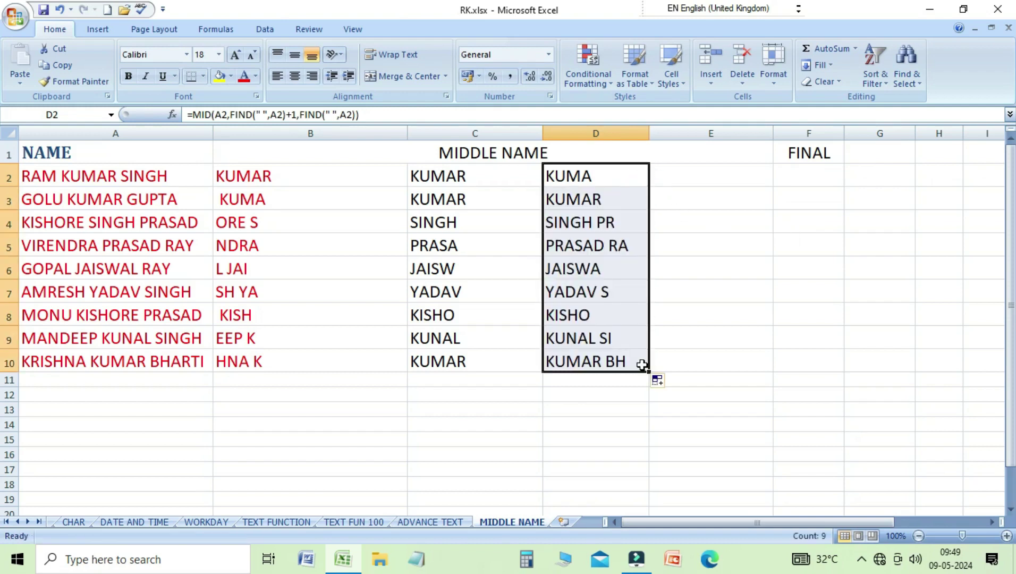
{"action": "left_click", "coordinate": [585, 177]}
{"action": "left_click", "coordinate": [600, 223]}
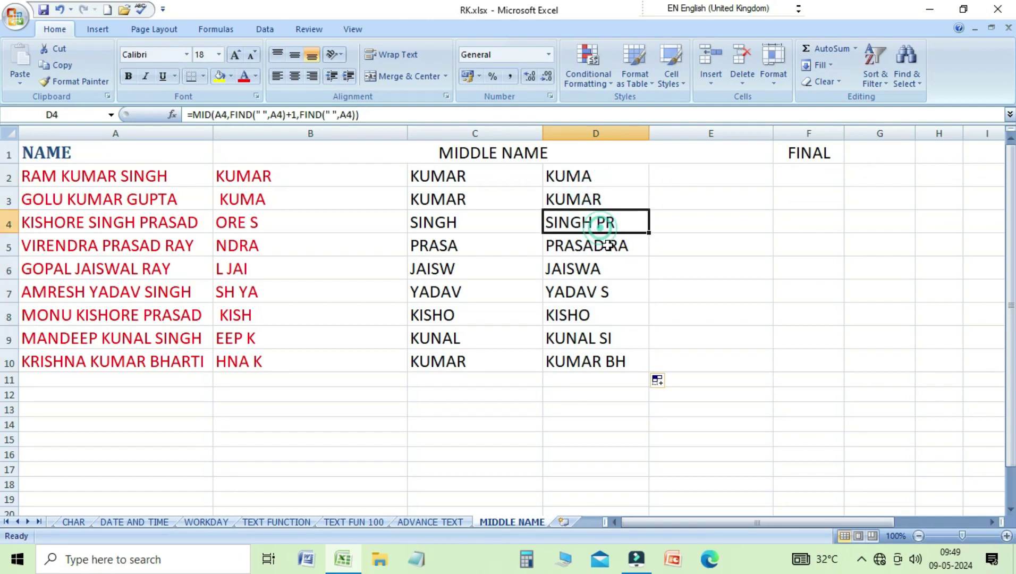
{"action": "left_click", "coordinate": [627, 250]}
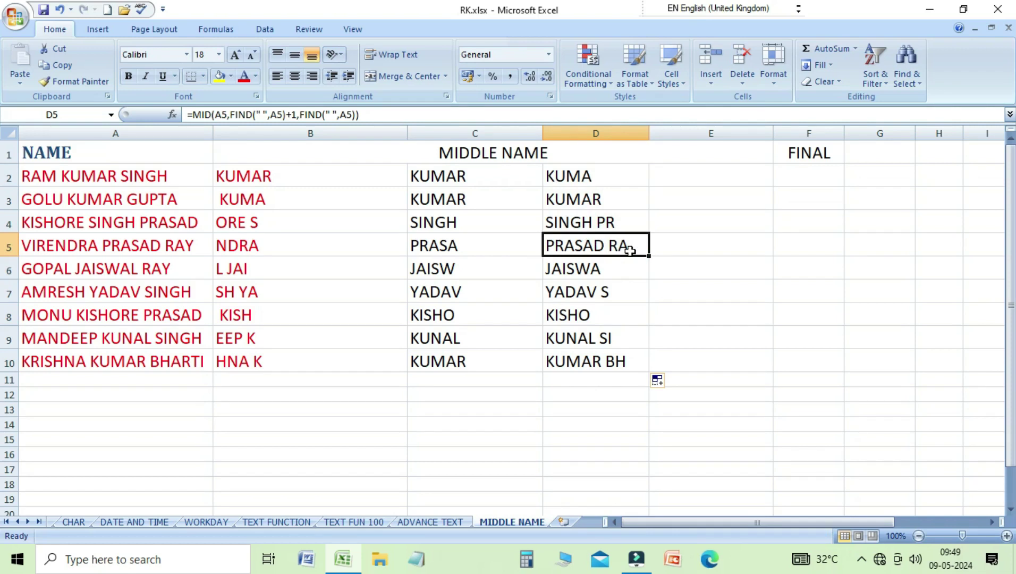
{"action": "key", "text": "Up"}
{"action": "key", "text": "Up"}
{"action": "key", "text": "Up"}
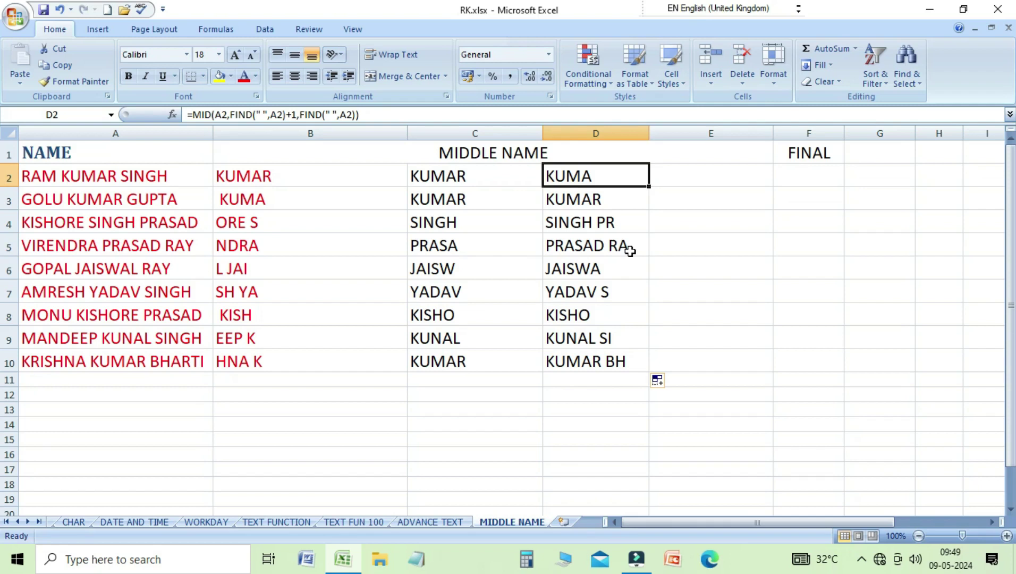
{"action": "key", "text": "Right"}
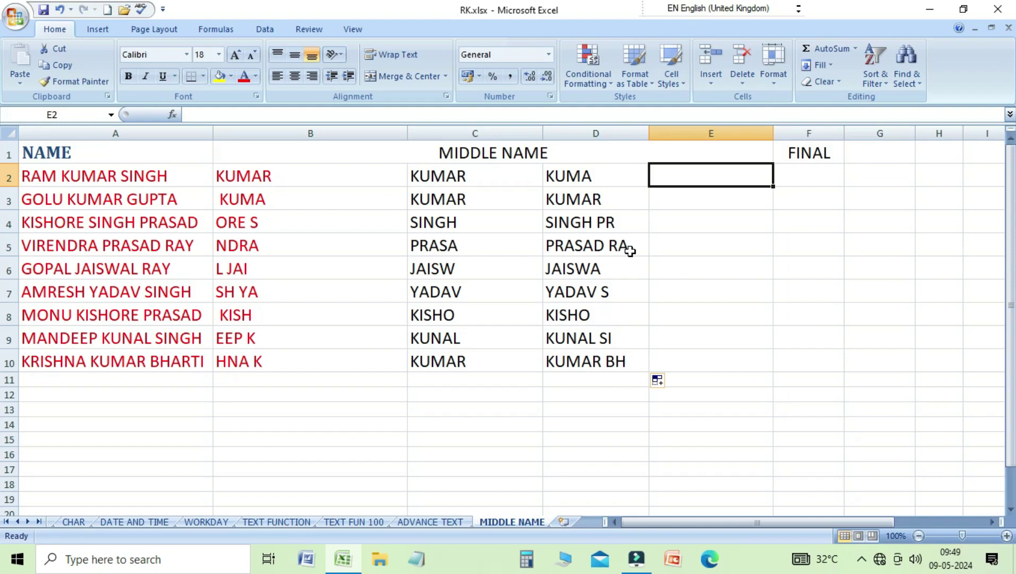
Enter =MID(A2,FIND(" ",A2)+1,FIND(" ",A2,FIND(" ",A2)+1)) in E2, returning KUMAR SING
{"action": "type", "text": "="}
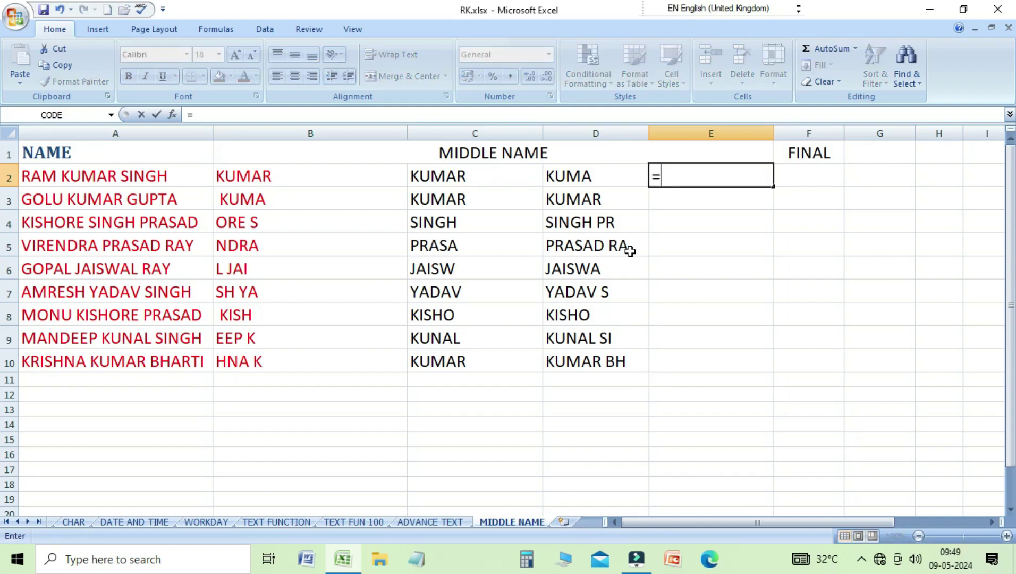
{"action": "type", "text": "MID"}
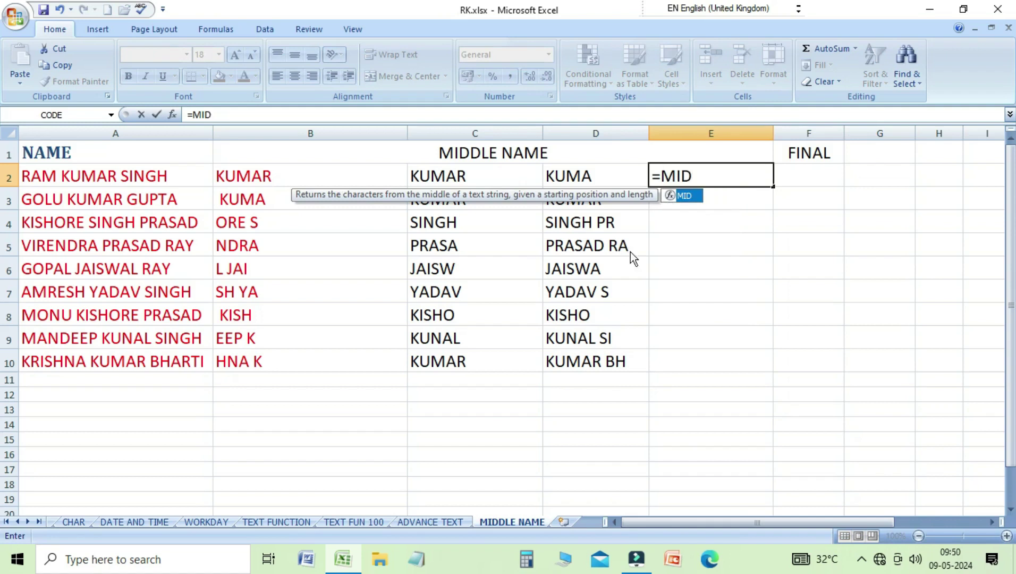
{"action": "type", "text": "("}
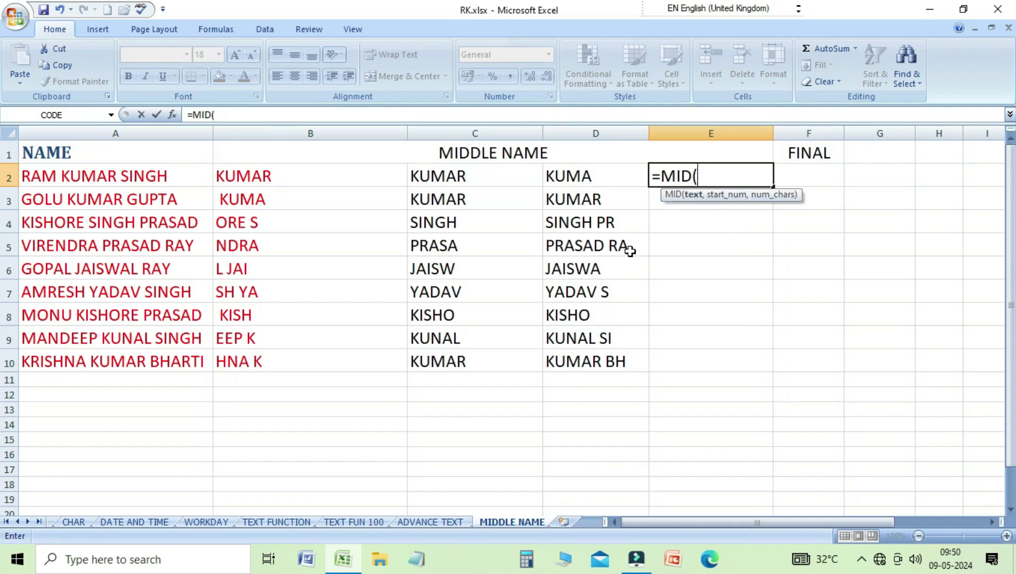
{"action": "left_click", "coordinate": [104, 178]}
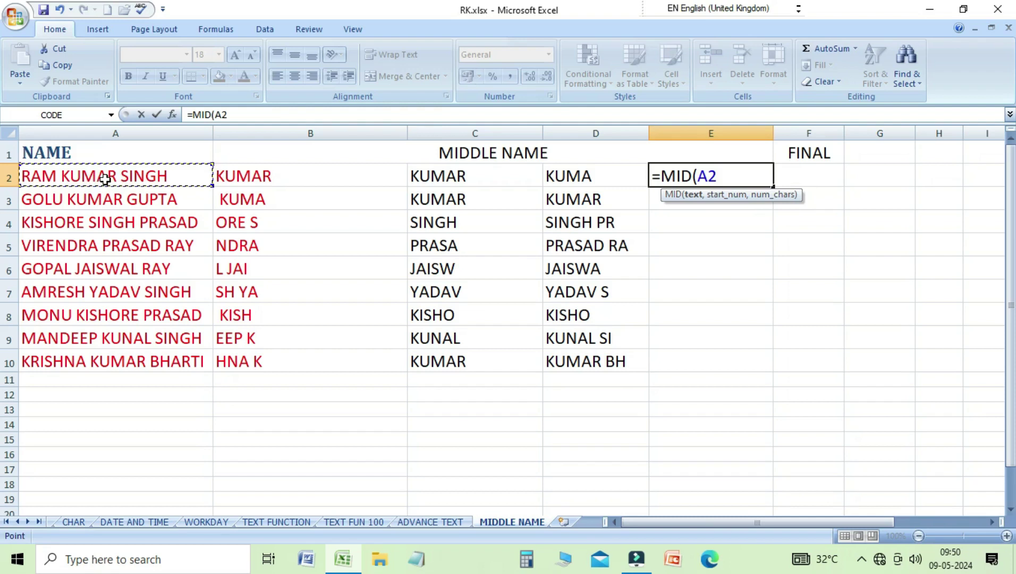
{"action": "type", "text": ",F"}
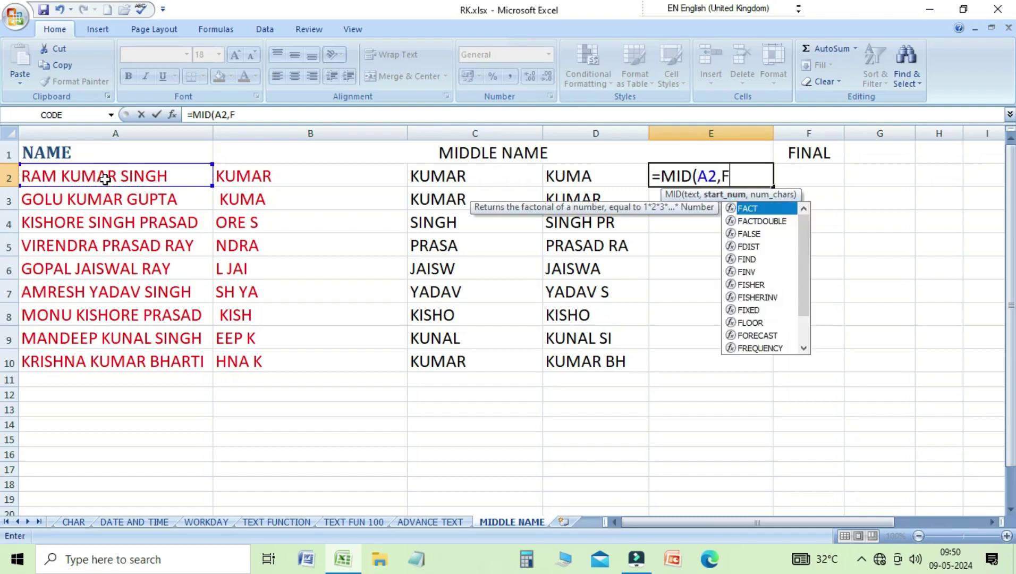
{"action": "type", "text": "IND"}
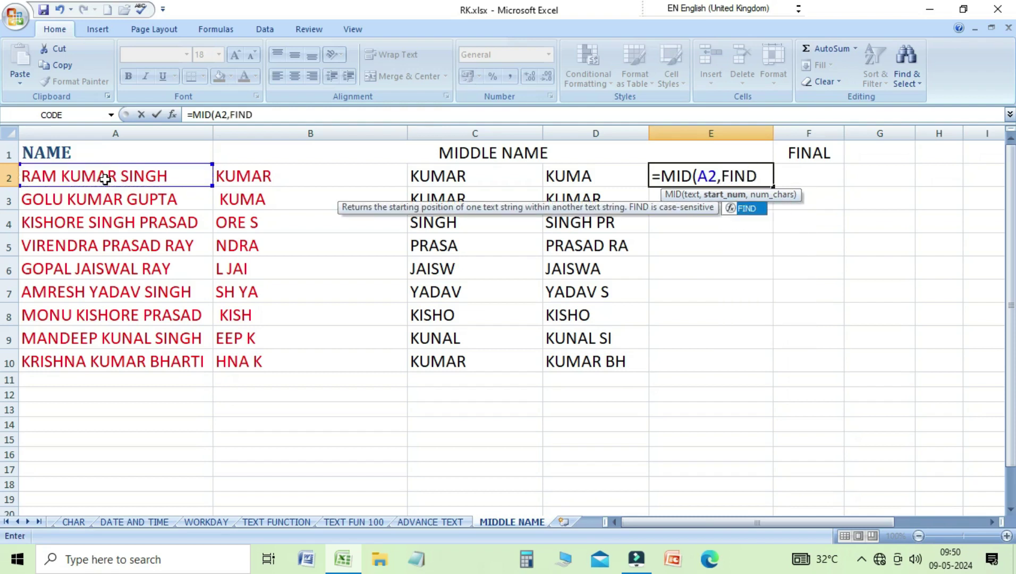
{"action": "type", "text": "("}
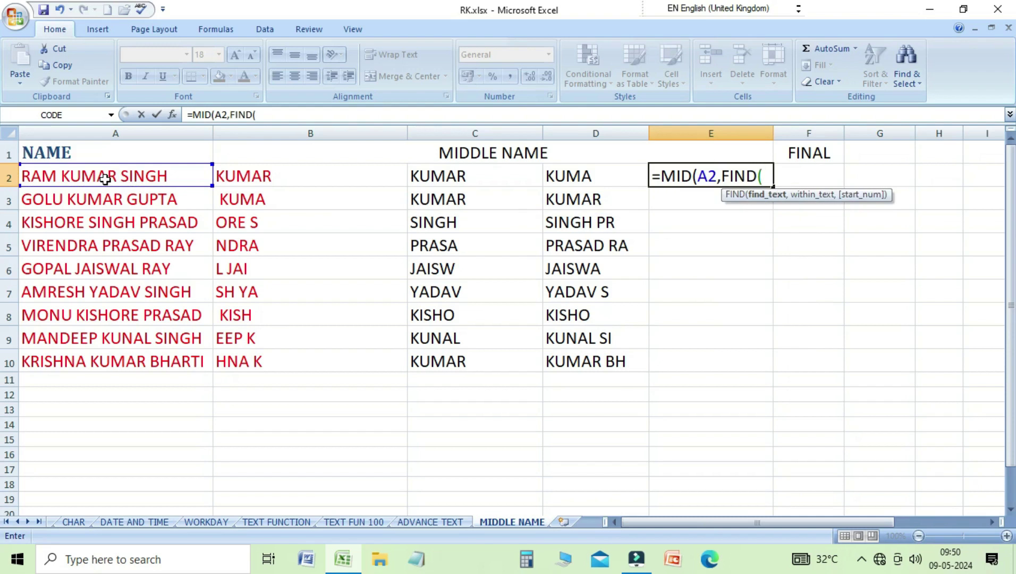
{"action": "type", "text": "\""}
{"action": "type", "text": " \","}
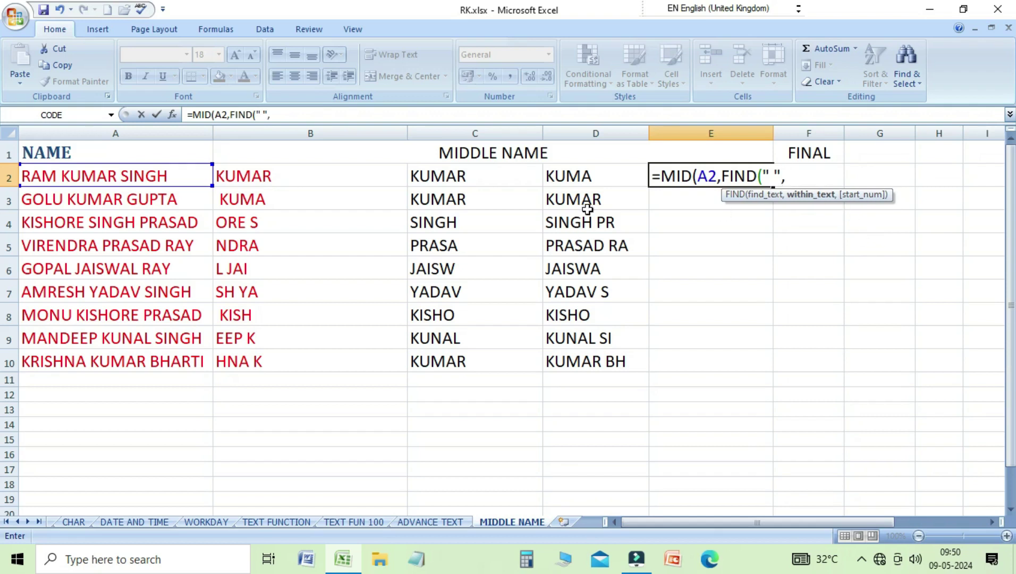
{"action": "left_click", "coordinate": [183, 182]}
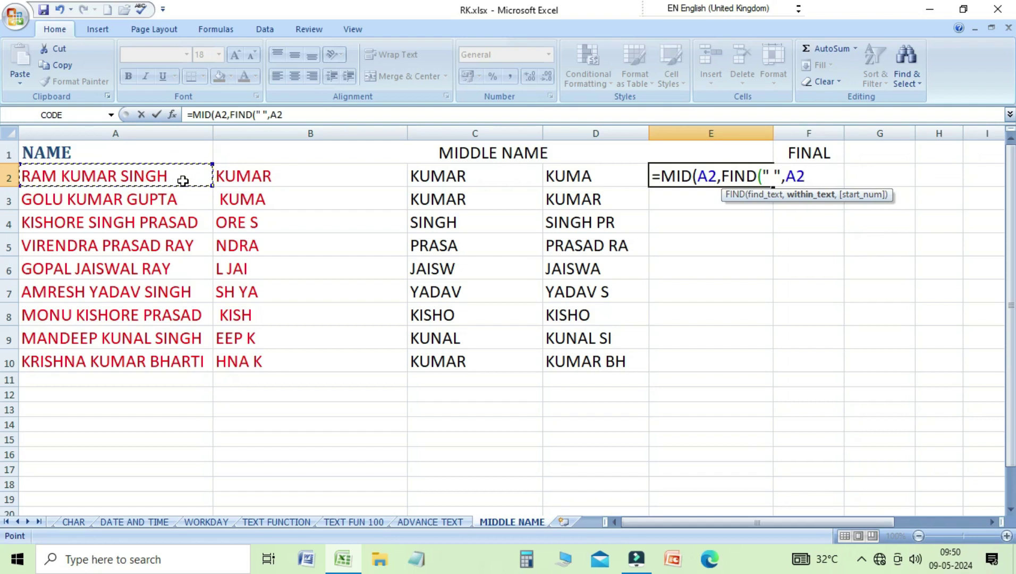
{"action": "type", "text": ")"}
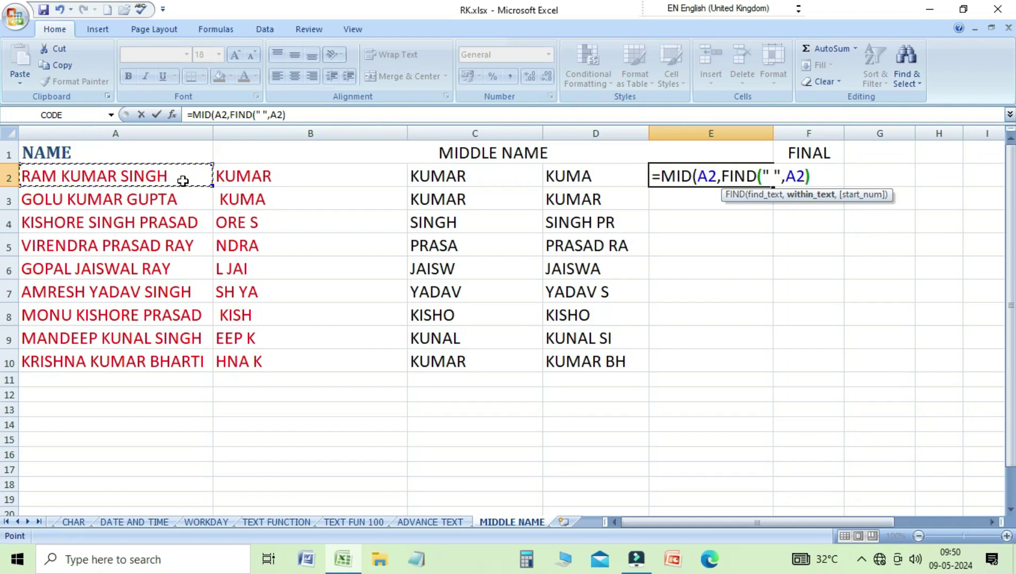
{"action": "type", "text": "+1"}
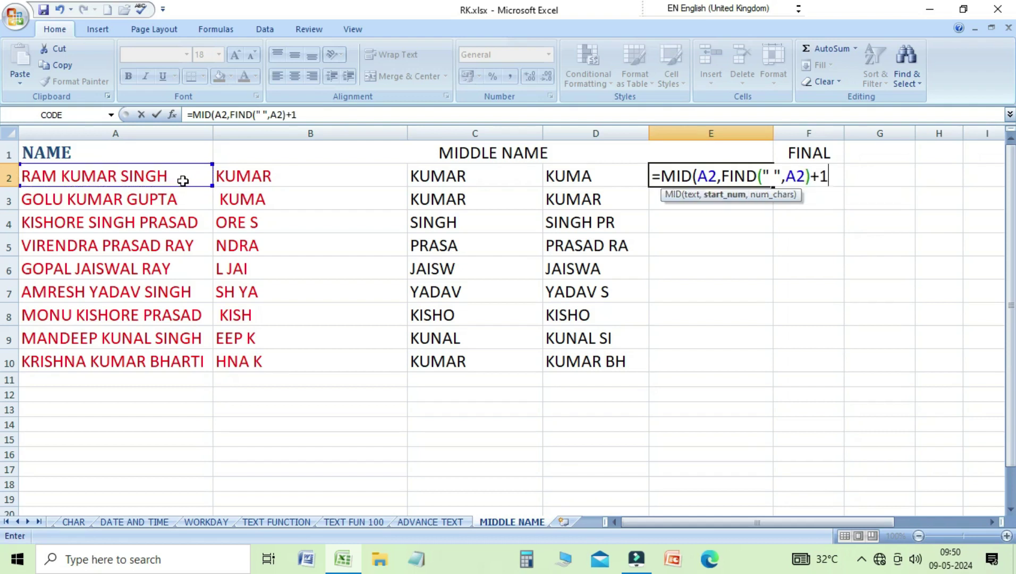
{"action": "type", "text": ","}
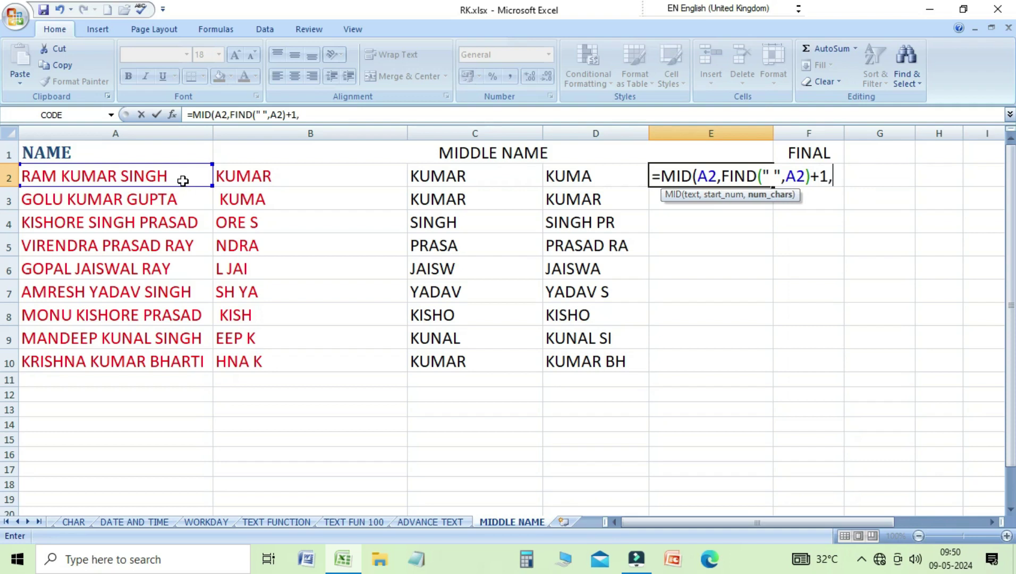
{"action": "type", "text": "F"}
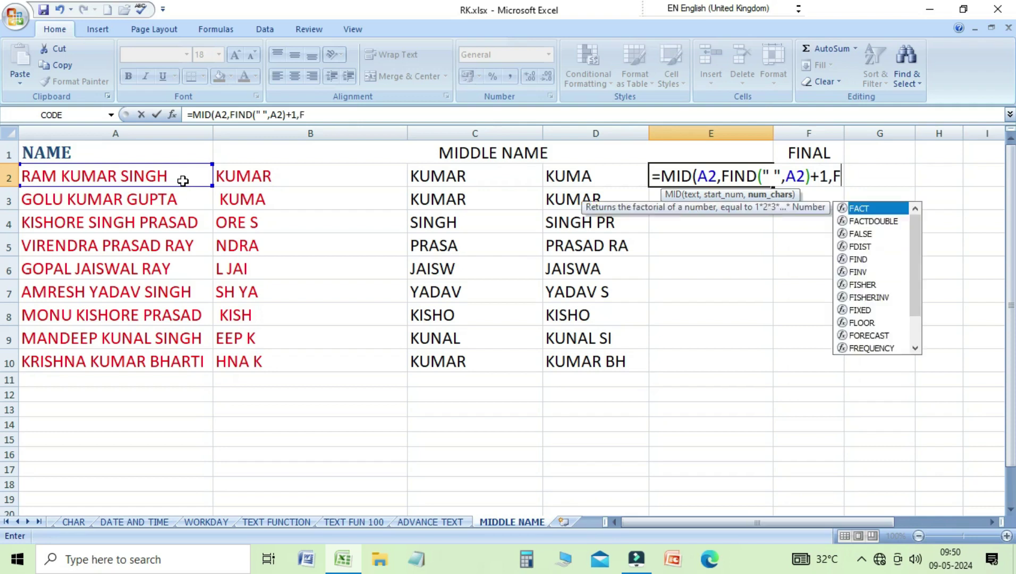
{"action": "type", "text": "IND"}
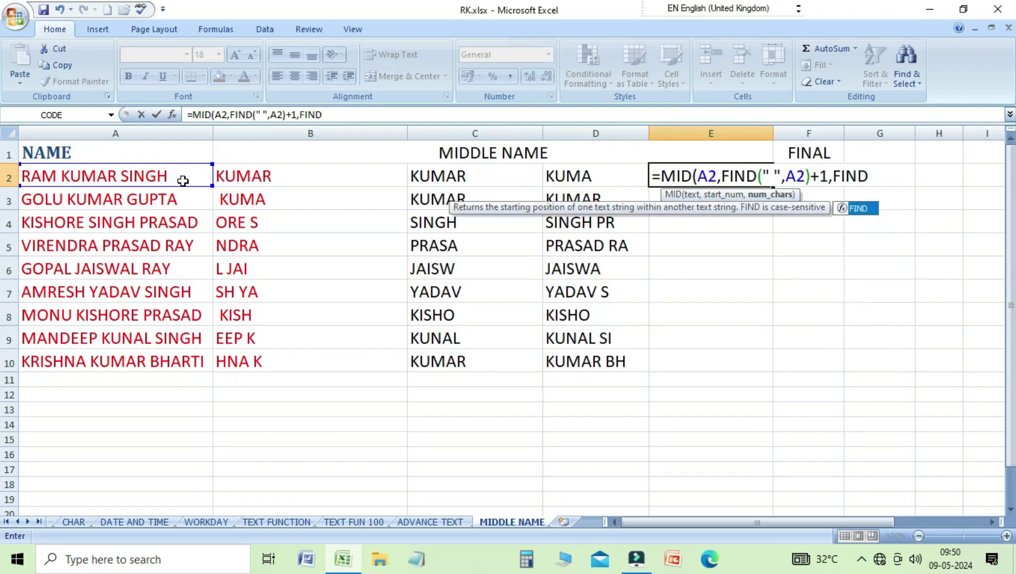
{"action": "type", "text": "(\" \""}
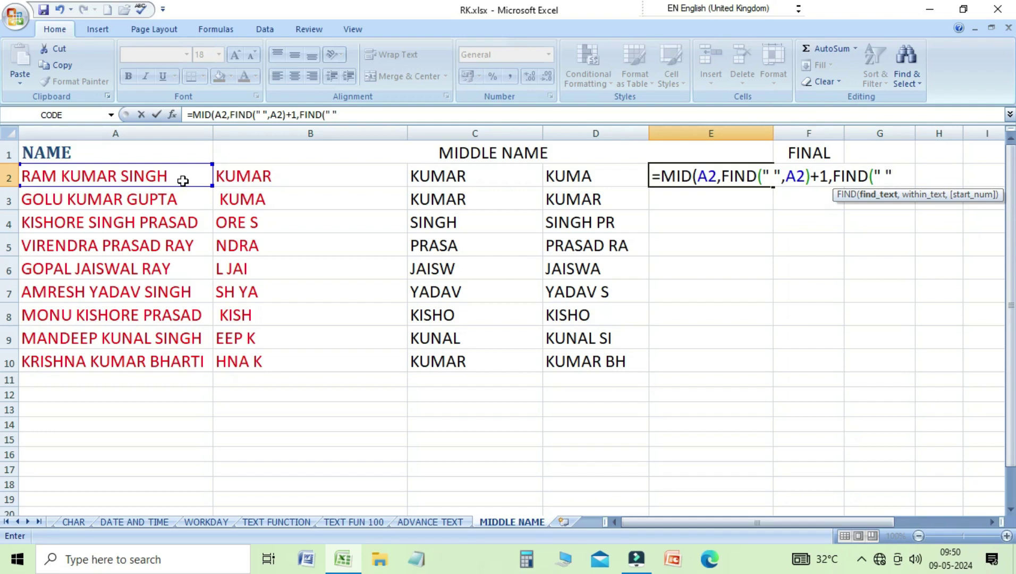
{"action": "type", "text": ","}
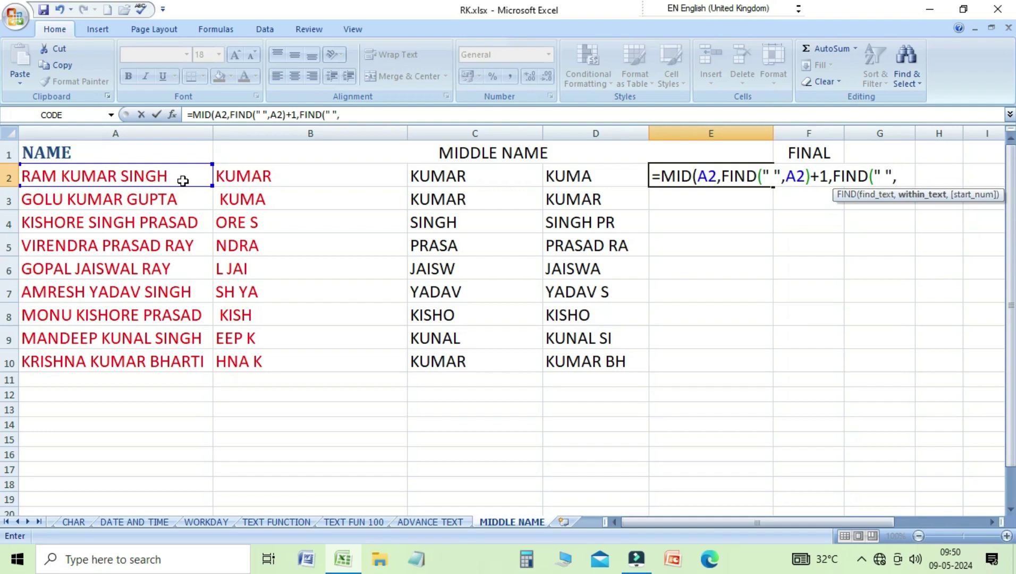
{"action": "left_click", "coordinate": [92, 173]}
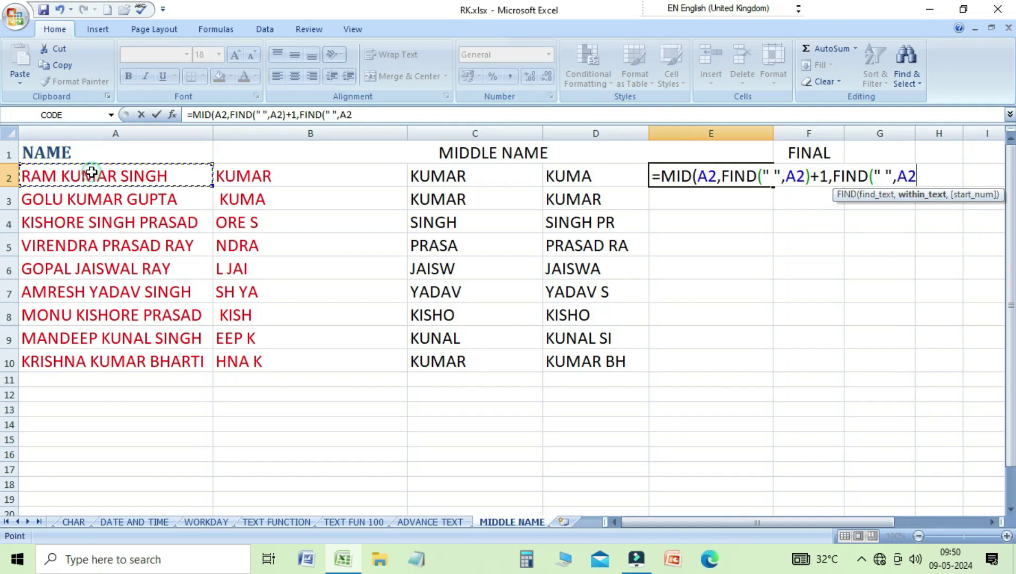
{"action": "type", "text": ","}
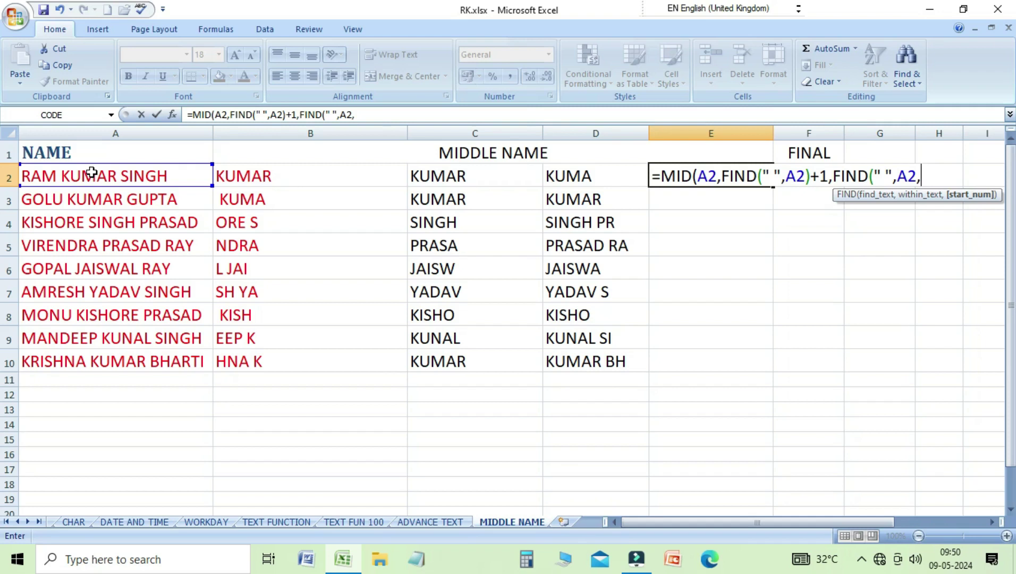
{"action": "type", "text": "FIN"}
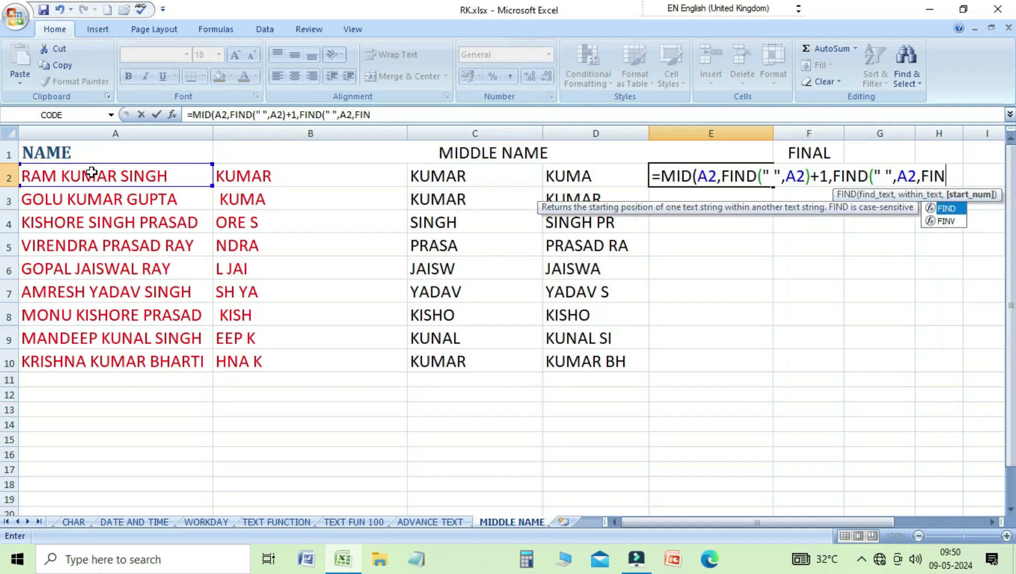
{"action": "type", "text": "D"}
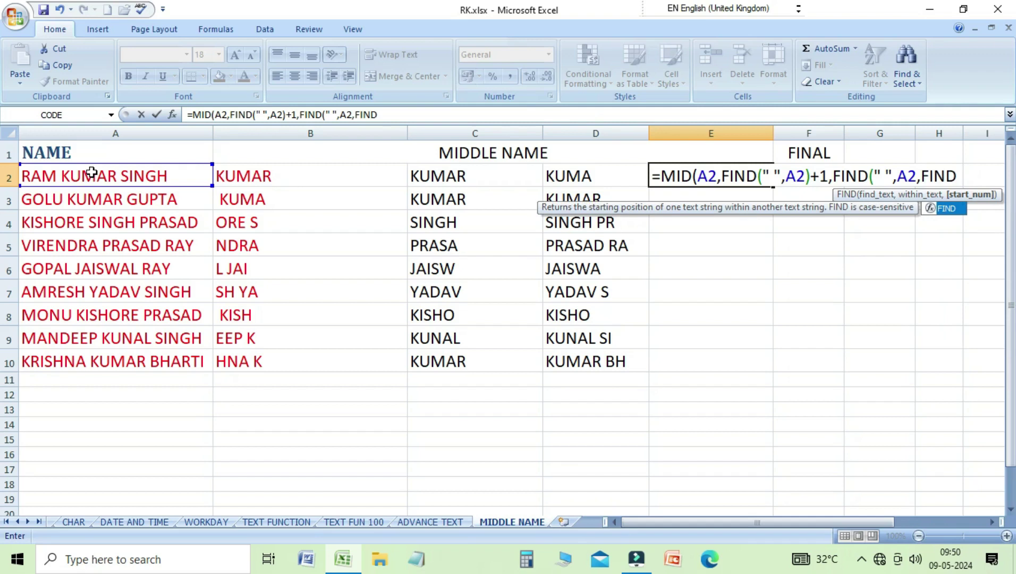
{"action": "type", "text": "(\" "}
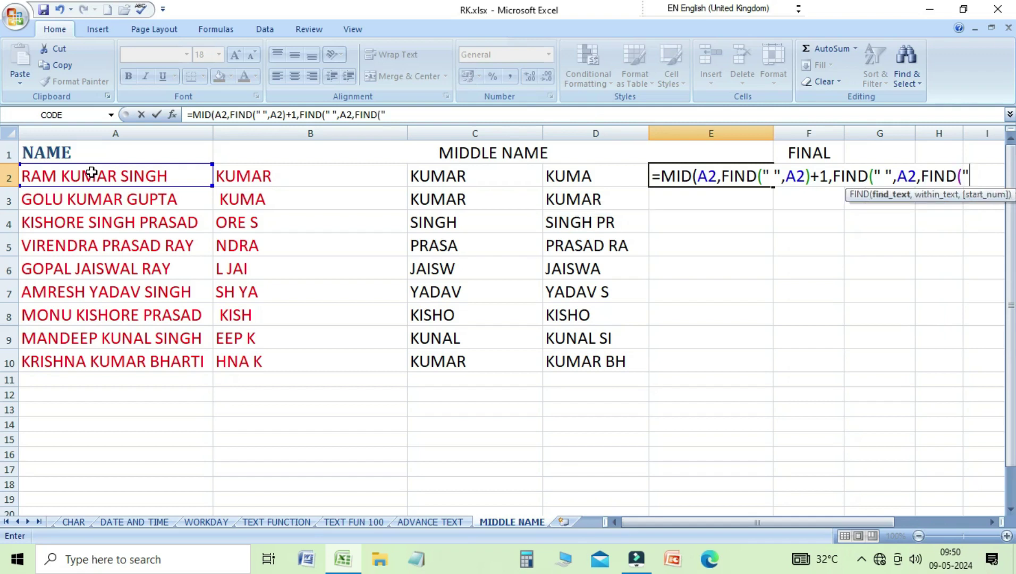
{"action": "type", "text": "\""}
{"action": "type", "text": ","}
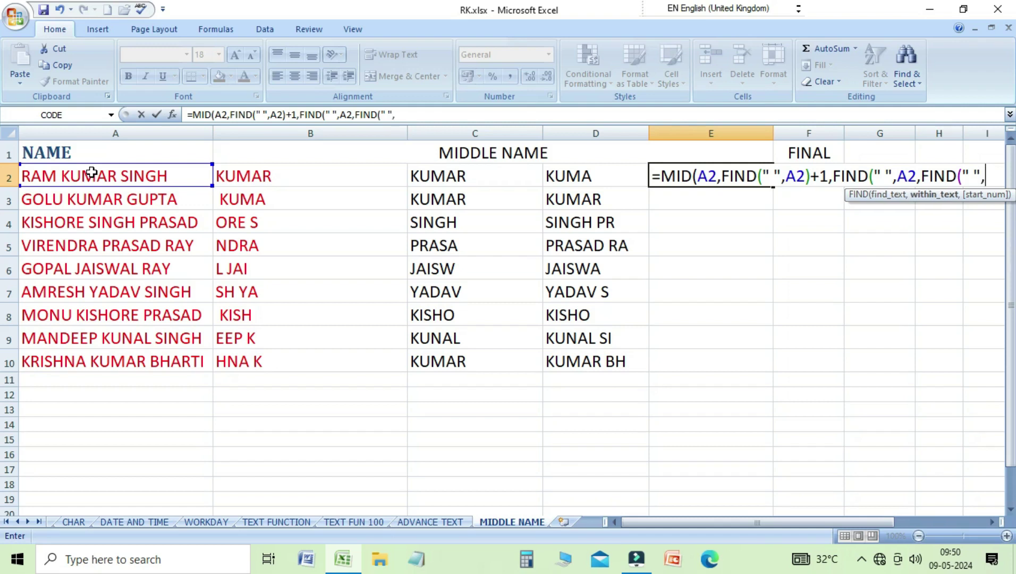
{"action": "left_click", "coordinate": [87, 180]}
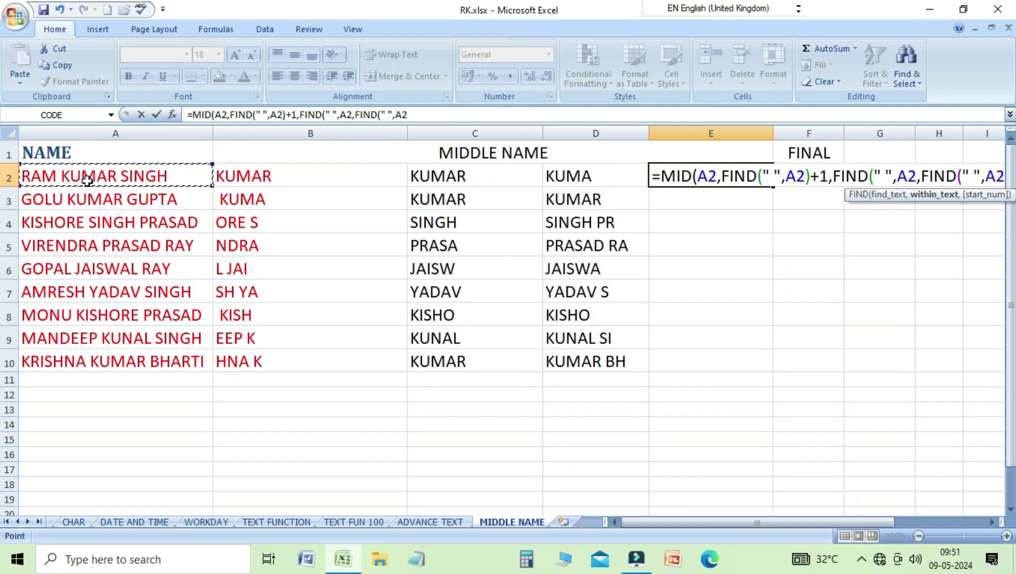
{"action": "type", "text": ")"}
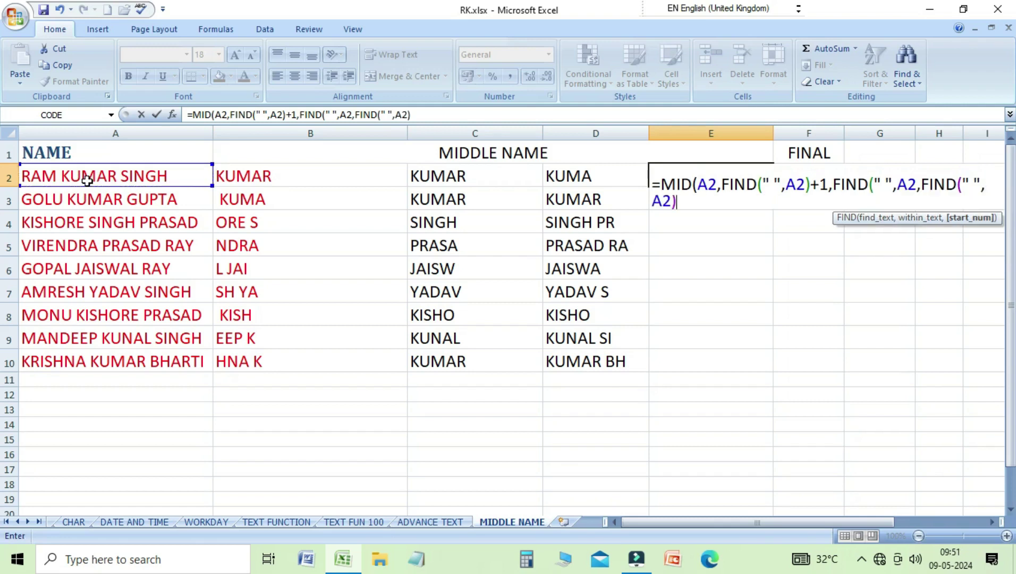
{"action": "type", "text": "+1"}
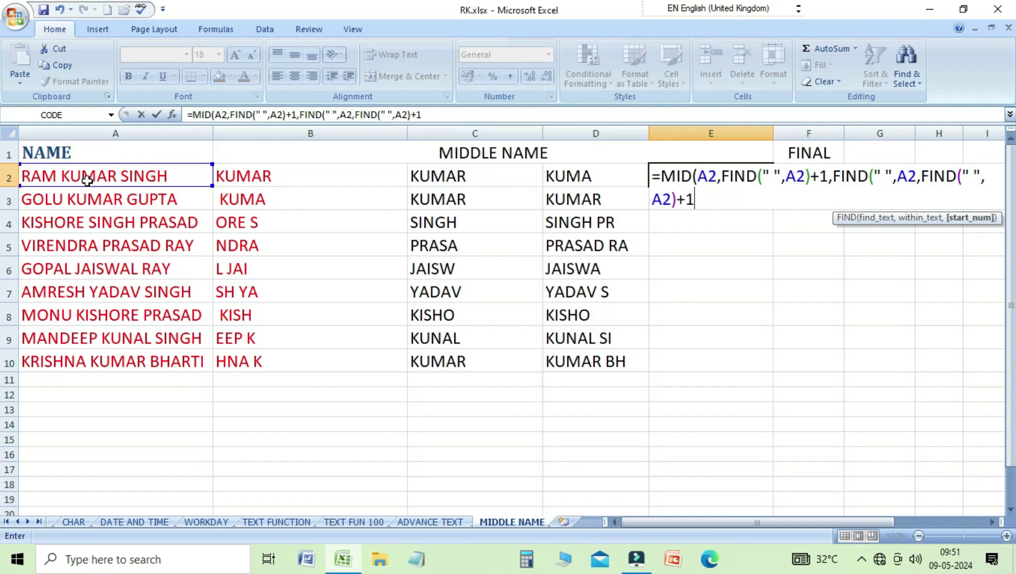
{"action": "type", "text": "))"}
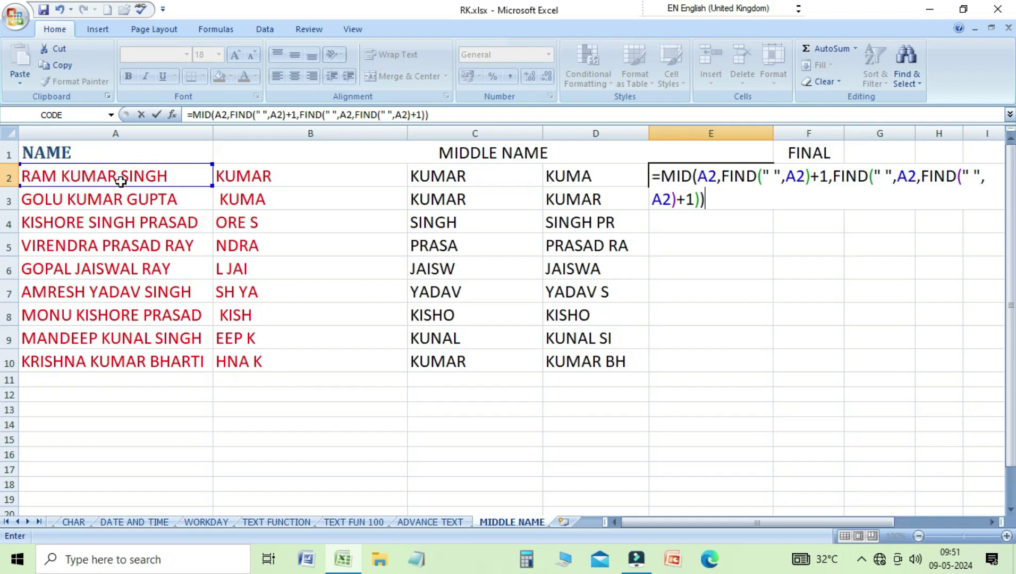
{"action": "key", "text": "Return"}
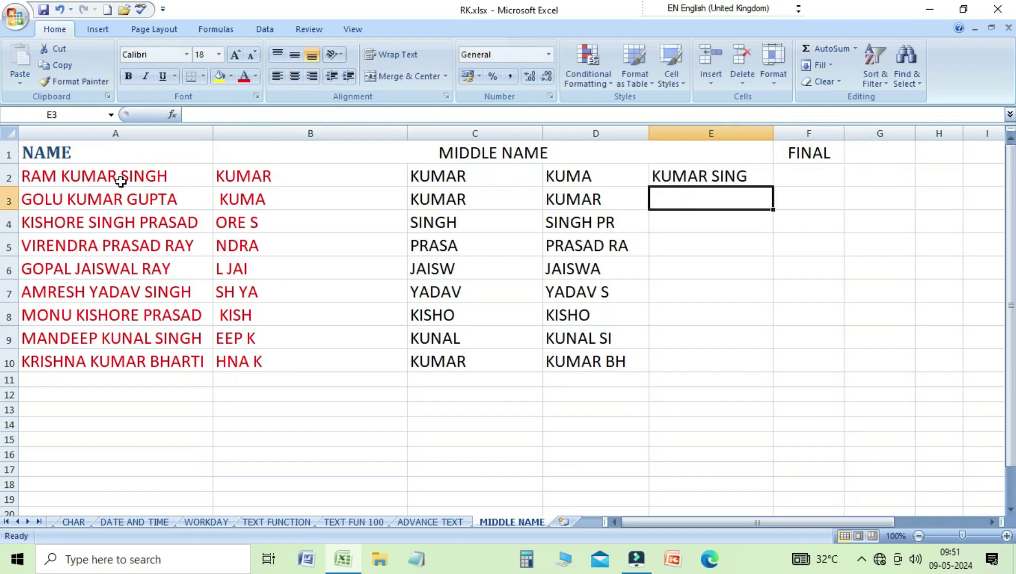
Fill the E2 formula down to E10, giving remainders like KUMAR GUPTA and PRASAD RAY
{"action": "key", "text": "Up"}
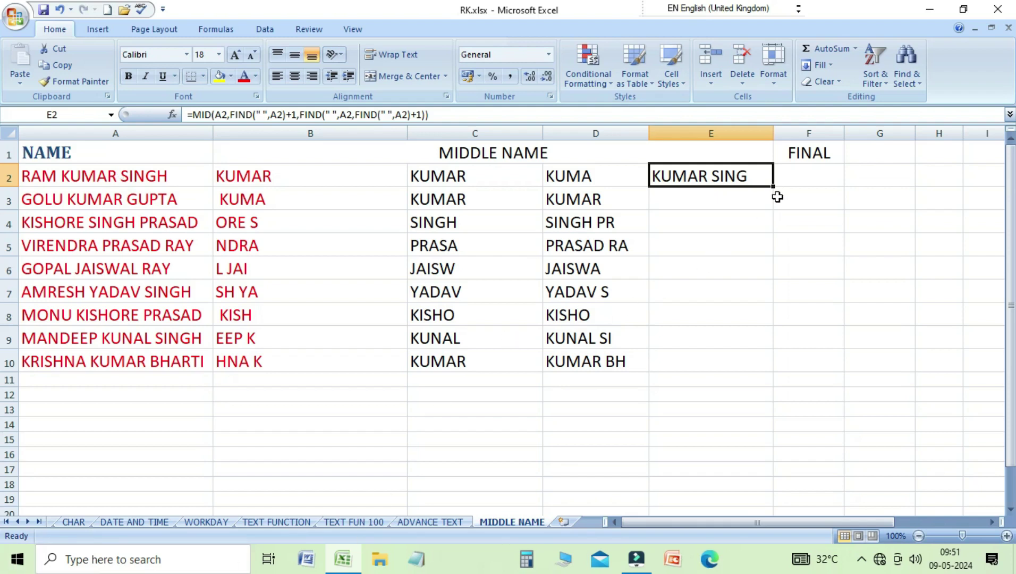
{"action": "left_click_drag", "start_coordinate": [773, 188], "coordinate": [756, 363]}
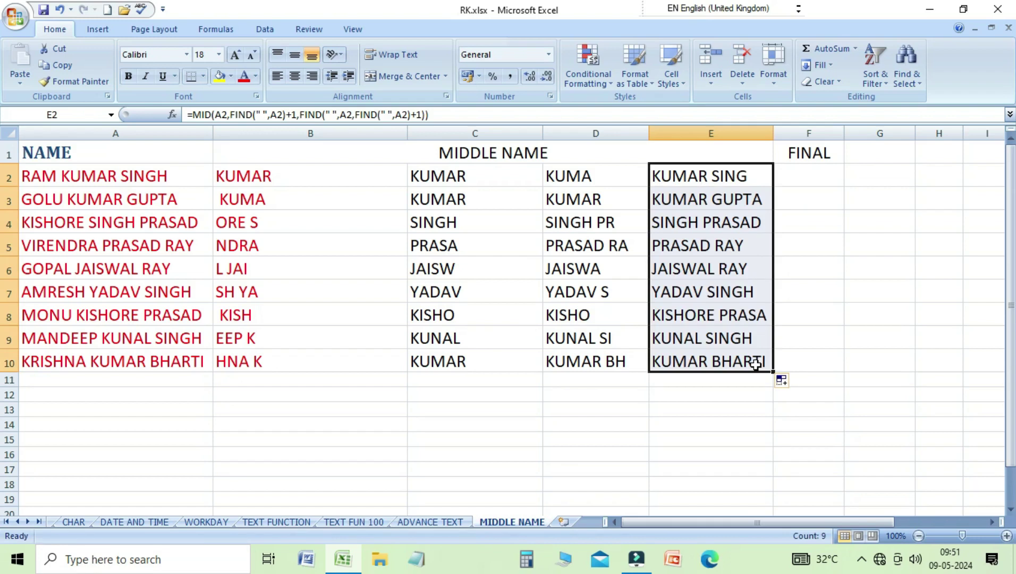
{"action": "key", "text": "Down"}
{"action": "key", "text": "Up"}
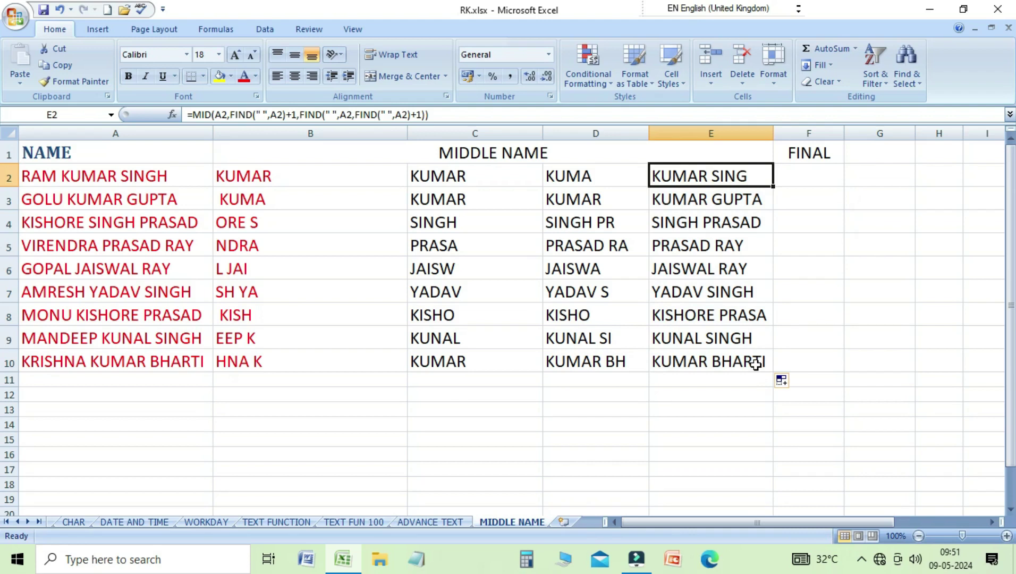
{"action": "key", "text": "Right"}
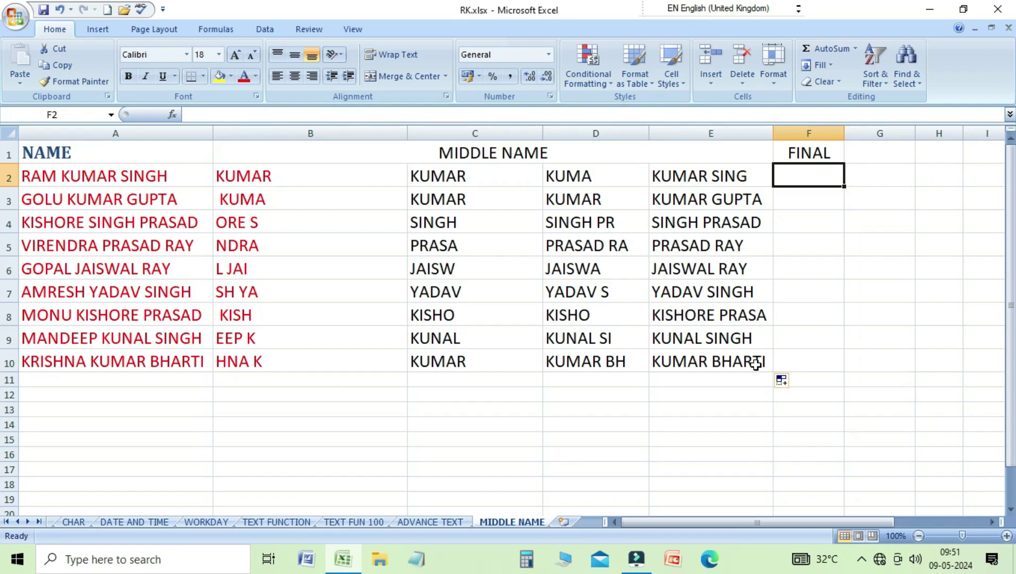
Start F2 with =MID(A2,FIND(" ",A2)+1,FIND(" ",A2,FIND(" ",A2)+1) as the length base
{"action": "type", "text": "=MID"}
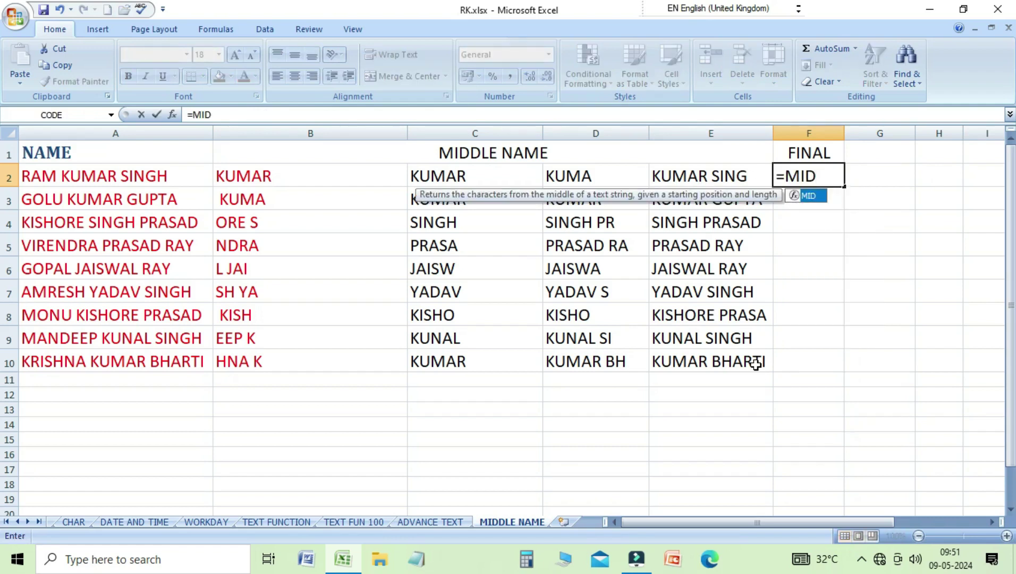
{"action": "type", "text": "("}
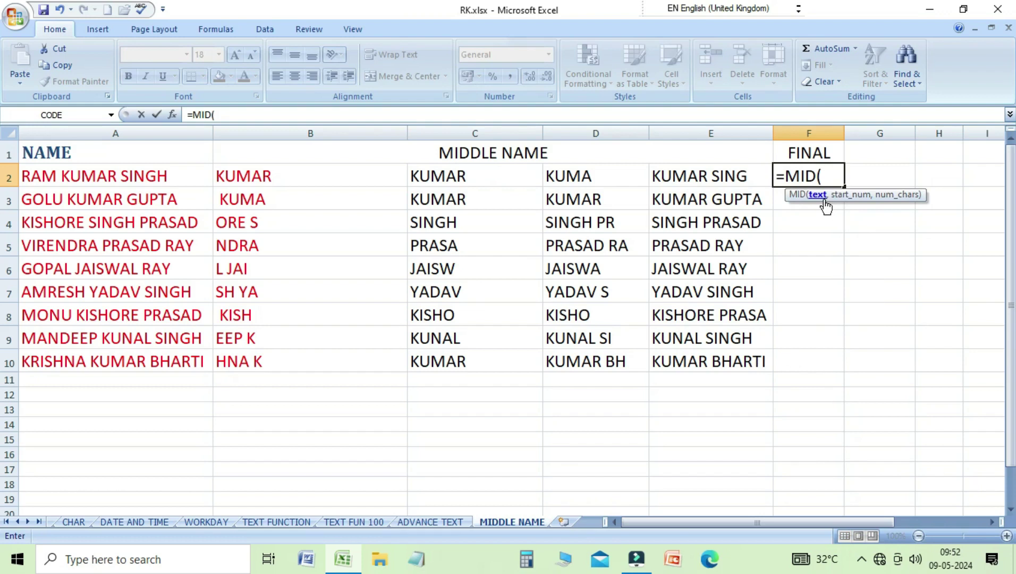
{"action": "left_click", "coordinate": [99, 180]}
{"action": "type", "text": ",F"}
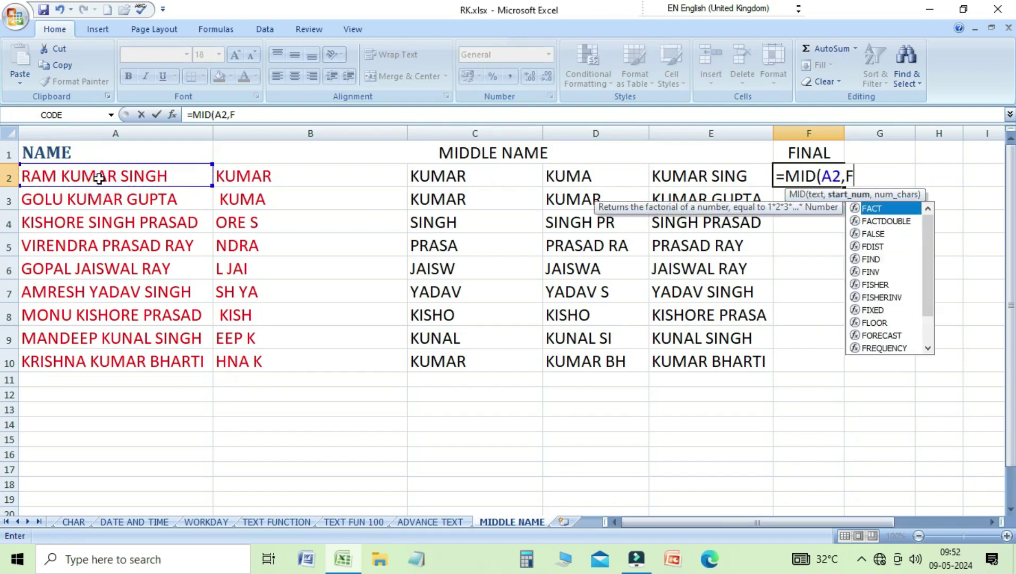
{"action": "type", "text": "IND"}
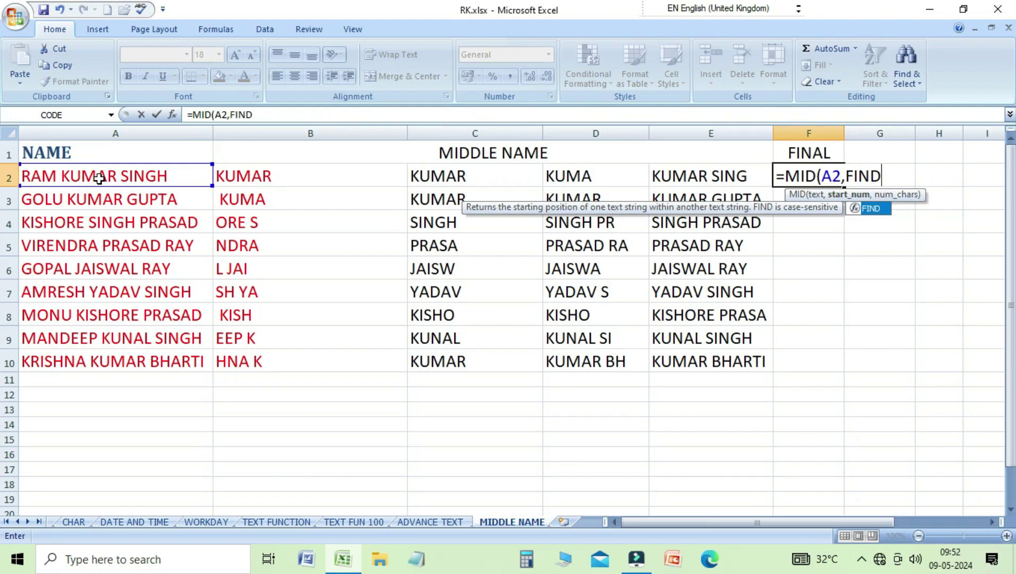
{"action": "type", "text": "(\" "}
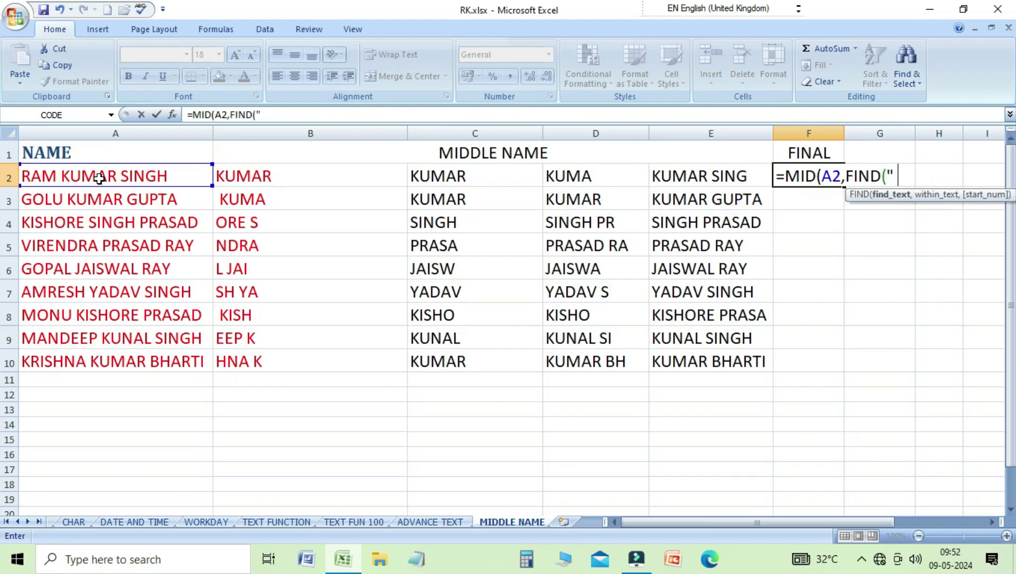
{"action": "type", "text": "\","}
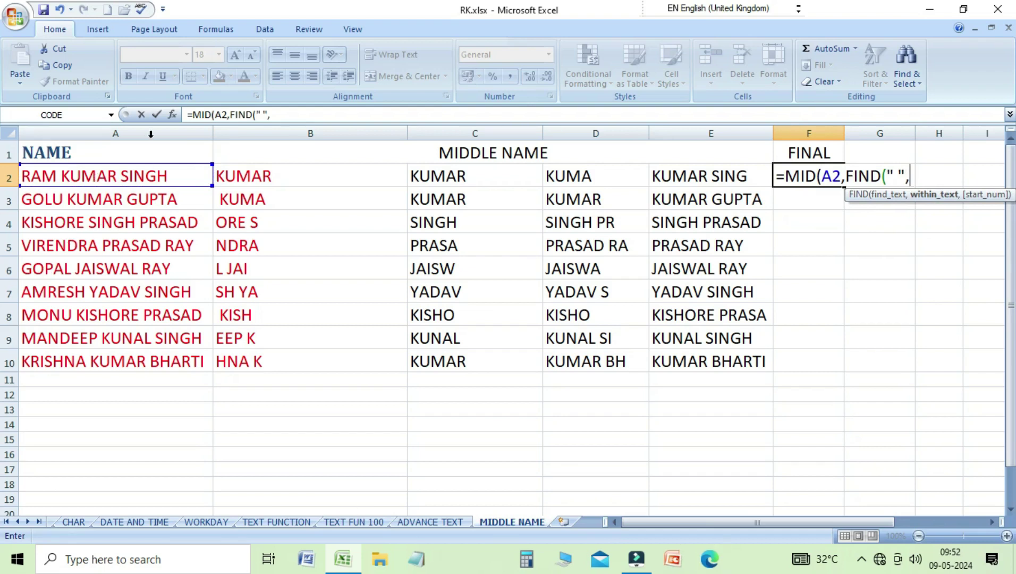
{"action": "left_click", "coordinate": [132, 173]}
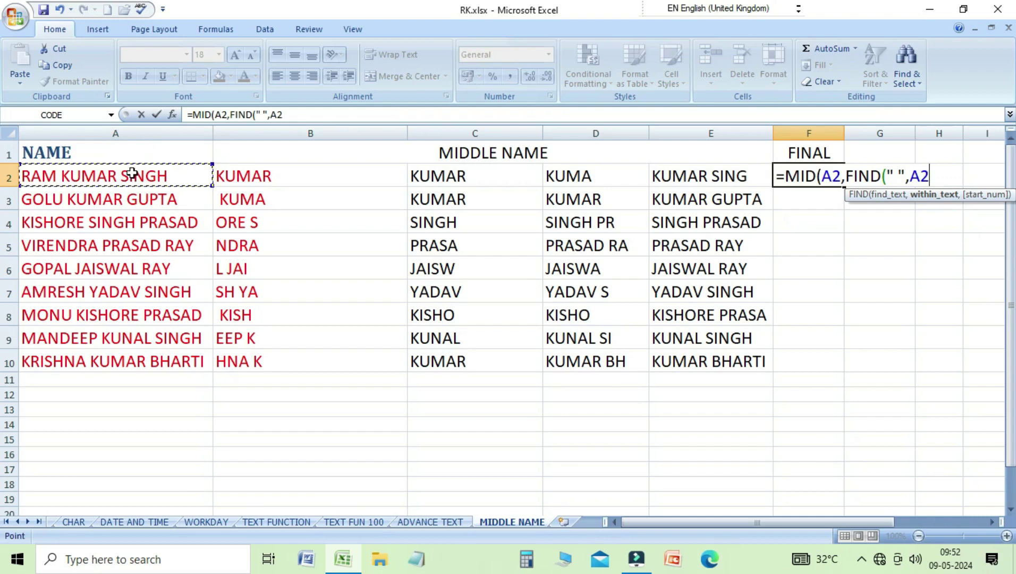
{"action": "type", "text": ")+1"}
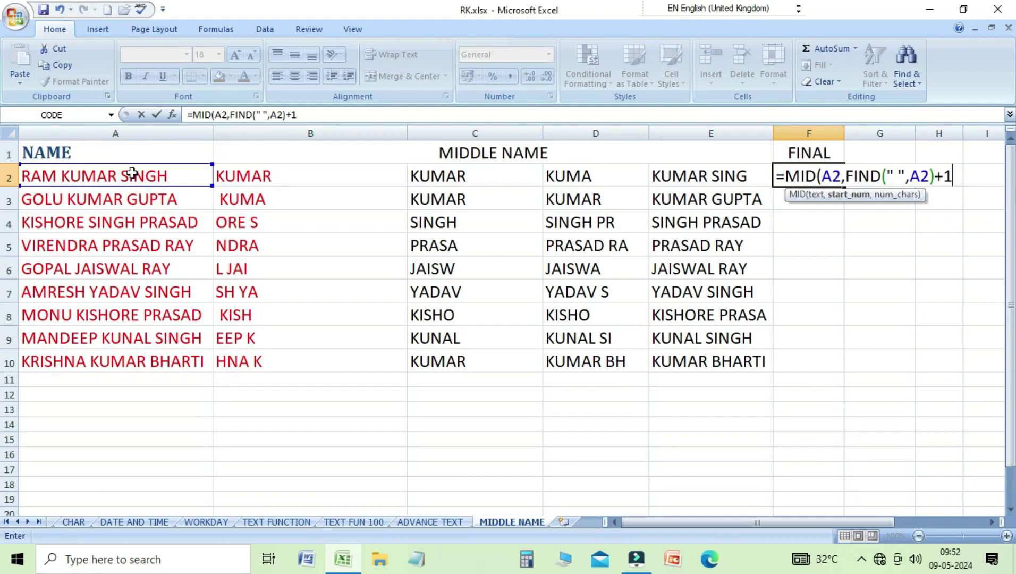
{"action": "type", "text": ",F"}
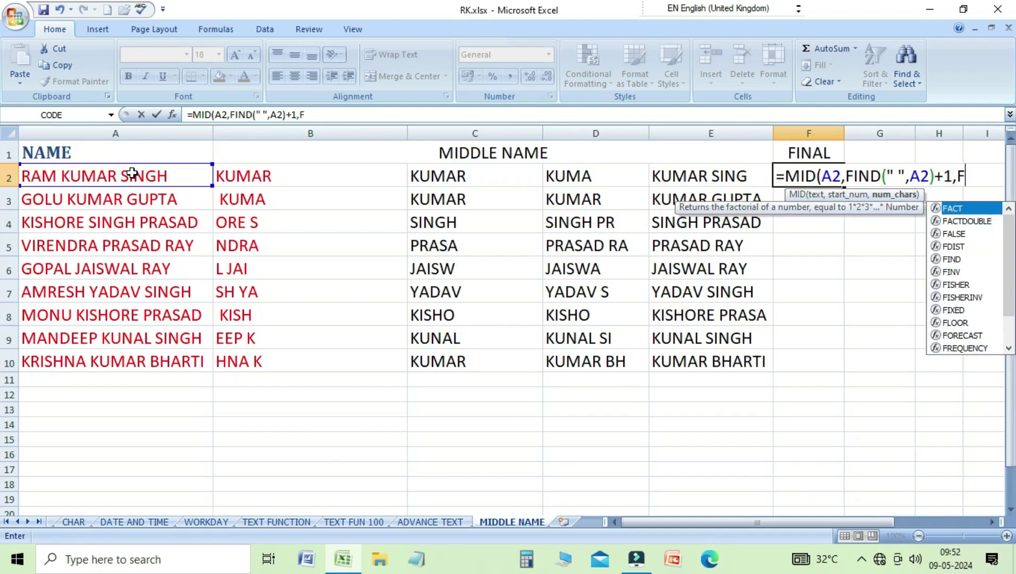
{"action": "type", "text": "IND"}
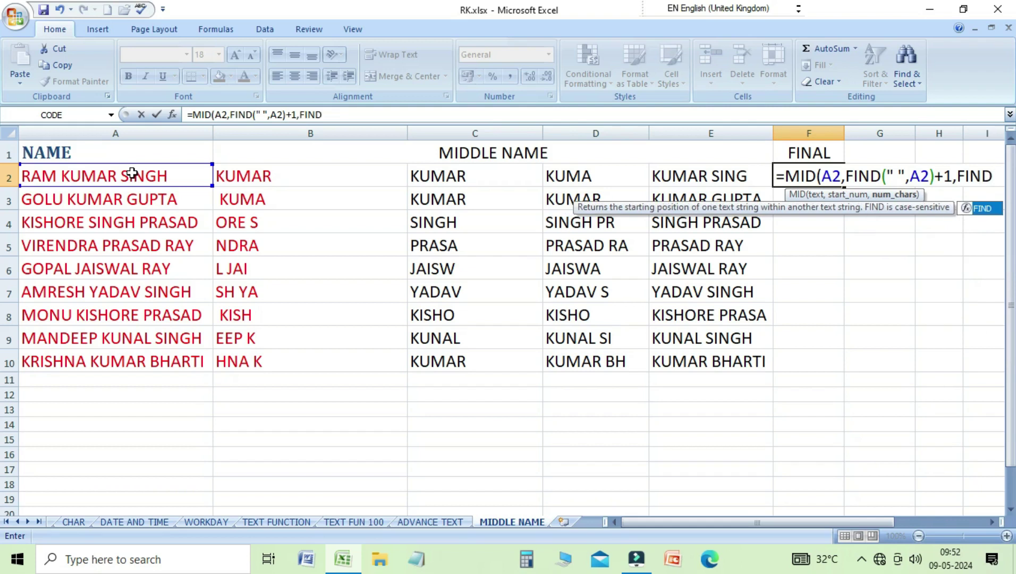
{"action": "type", "text": "("}
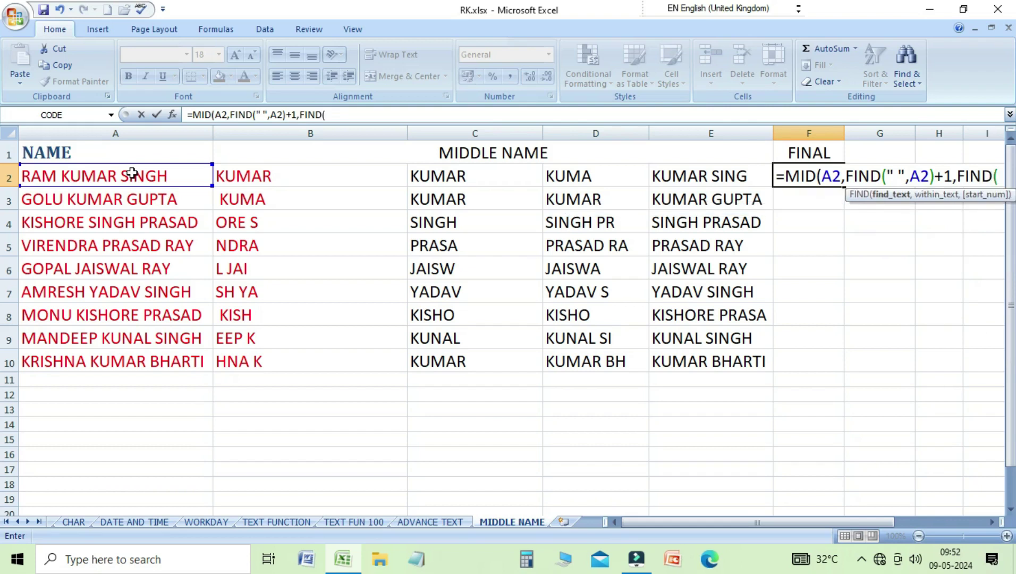
{"action": "type", "text": "\" \","}
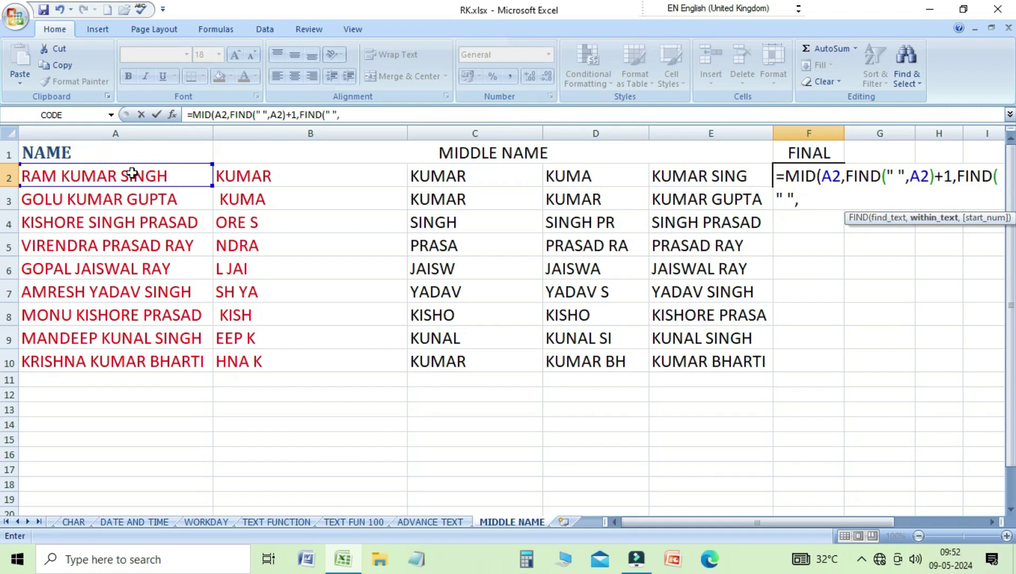
{"action": "left_click", "coordinate": [126, 180]}
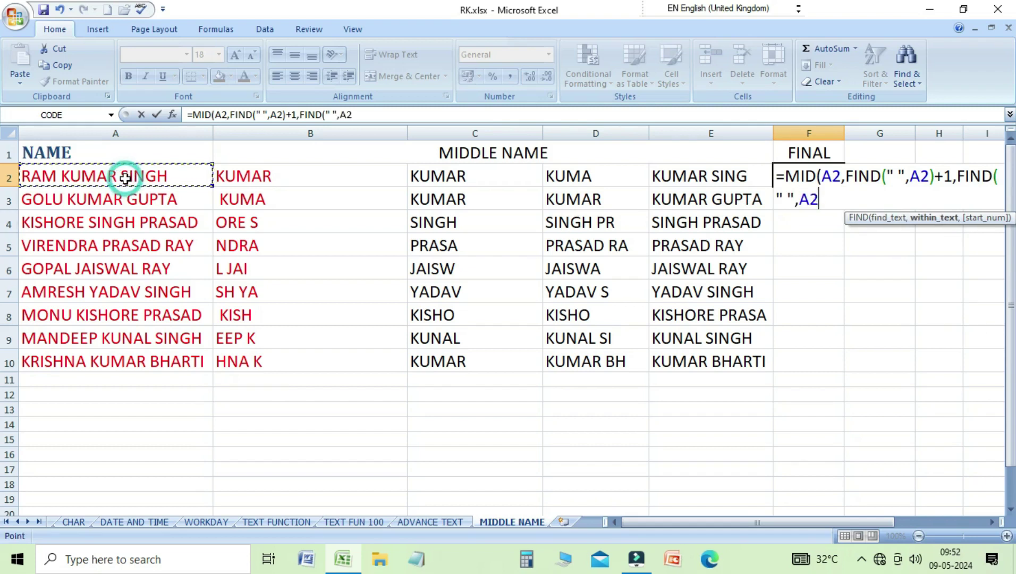
{"action": "type", "text": ",F"}
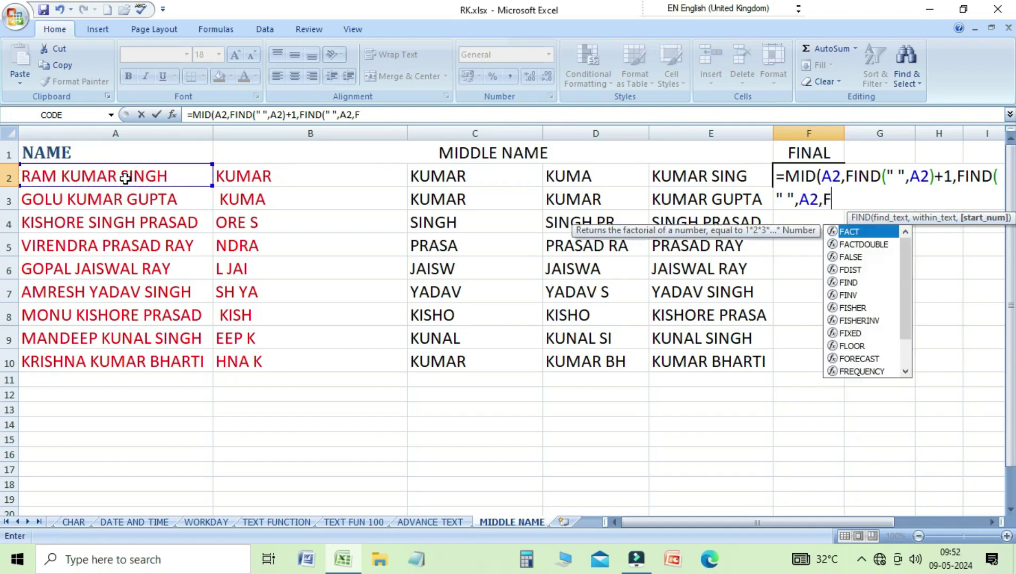
{"action": "type", "text": "IND"}
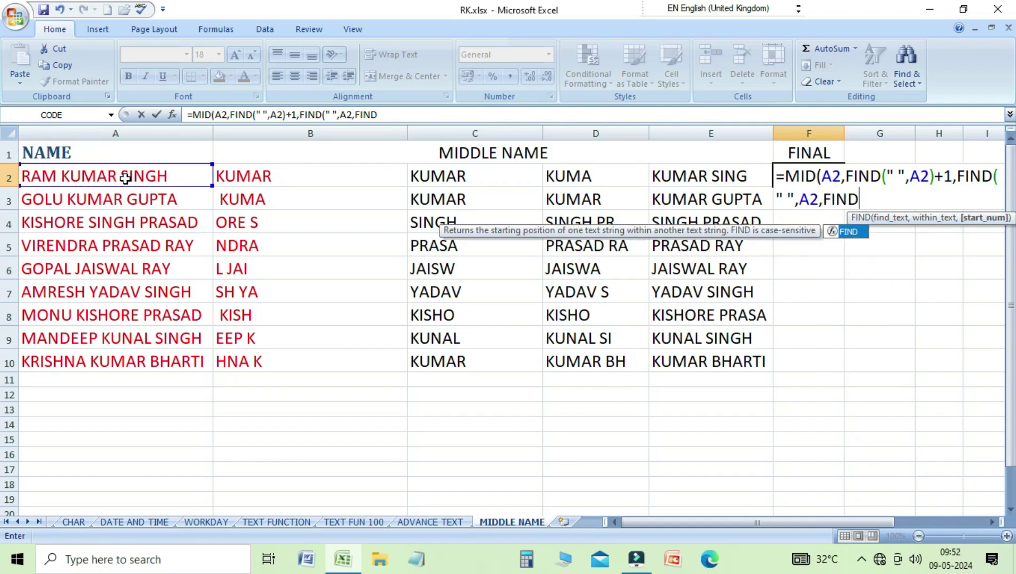
{"action": "type", "text": "("}
{"action": "type", "text": "\" \""}
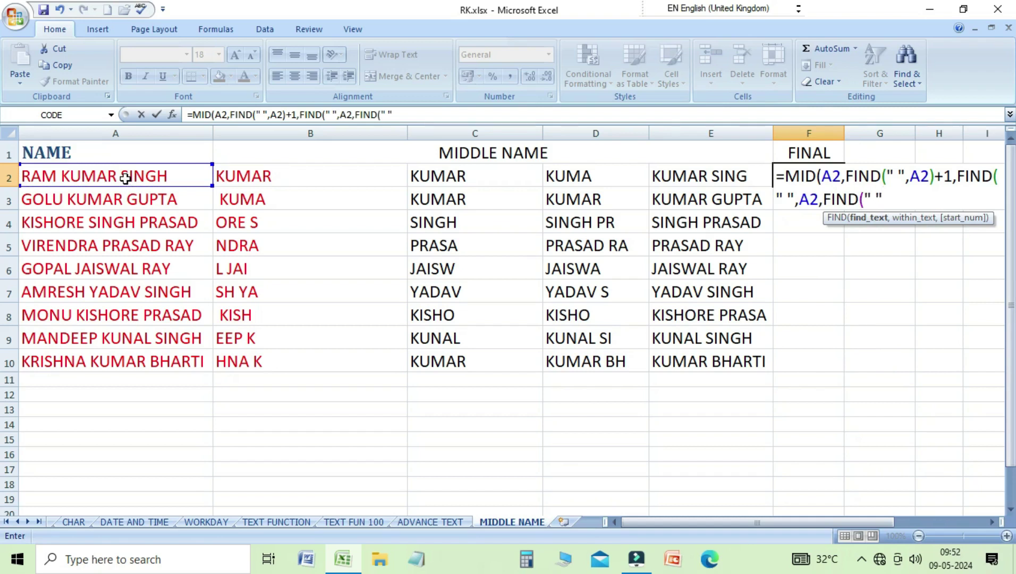
{"action": "type", "text": ","}
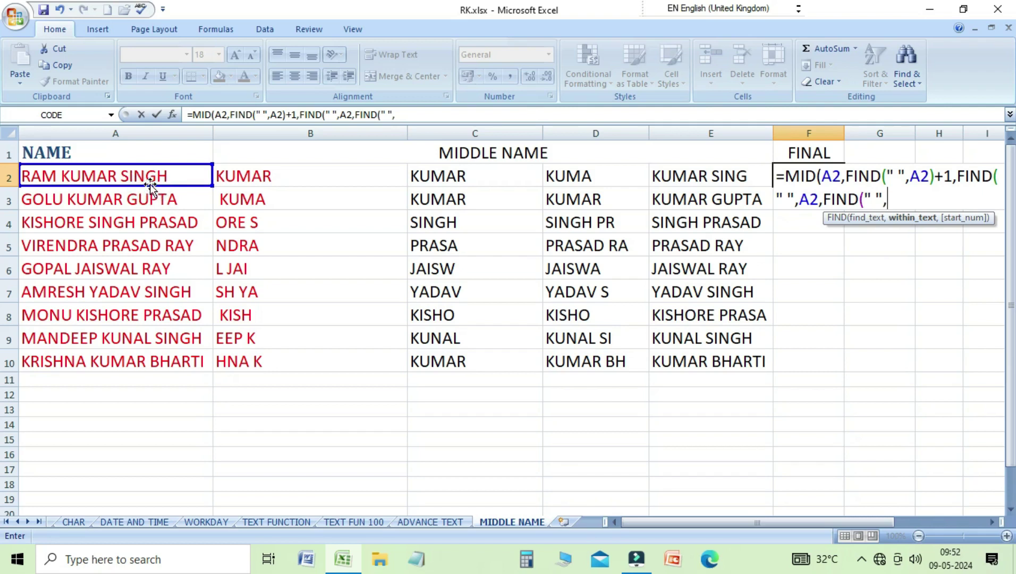
{"action": "left_click", "coordinate": [141, 177]}
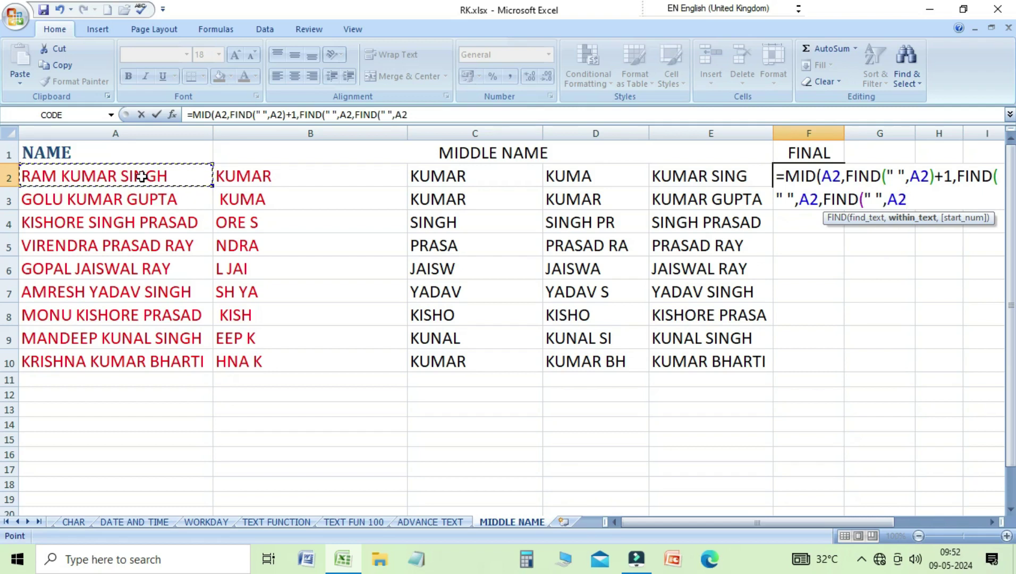
{"action": "type", "text": ")+1)"}
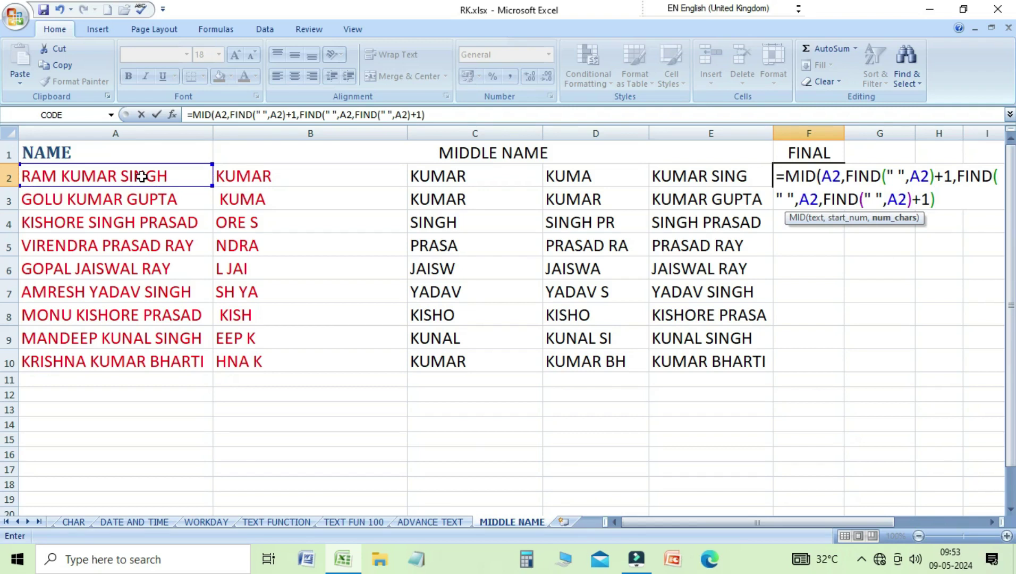
Subtract FIND(" ",A2) and 1 from the length so F2 returns exactly KUMAR
{"action": "type", "text": "-"}
{"action": "type", "text": "FIND"}
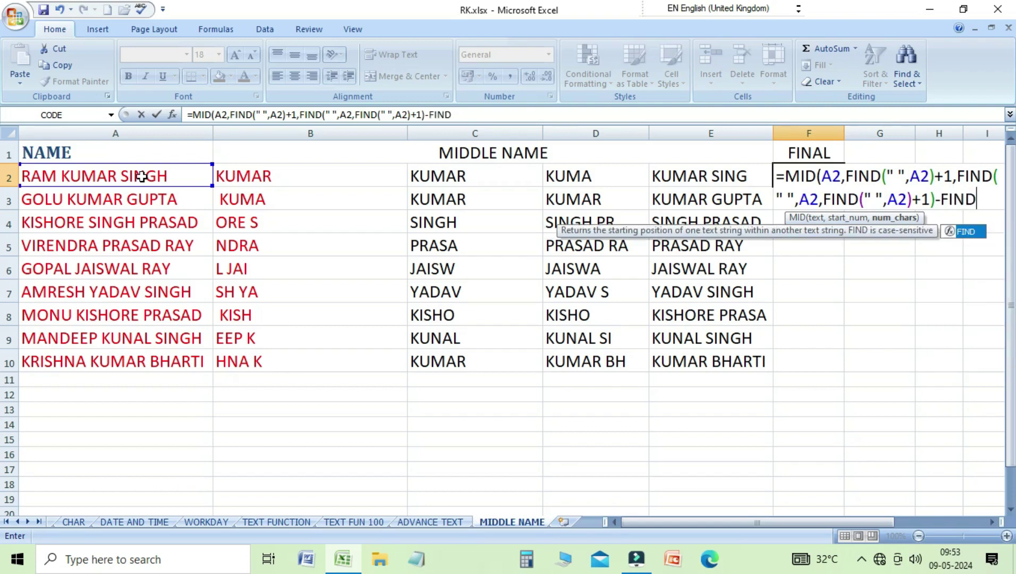
{"action": "type", "text": "("}
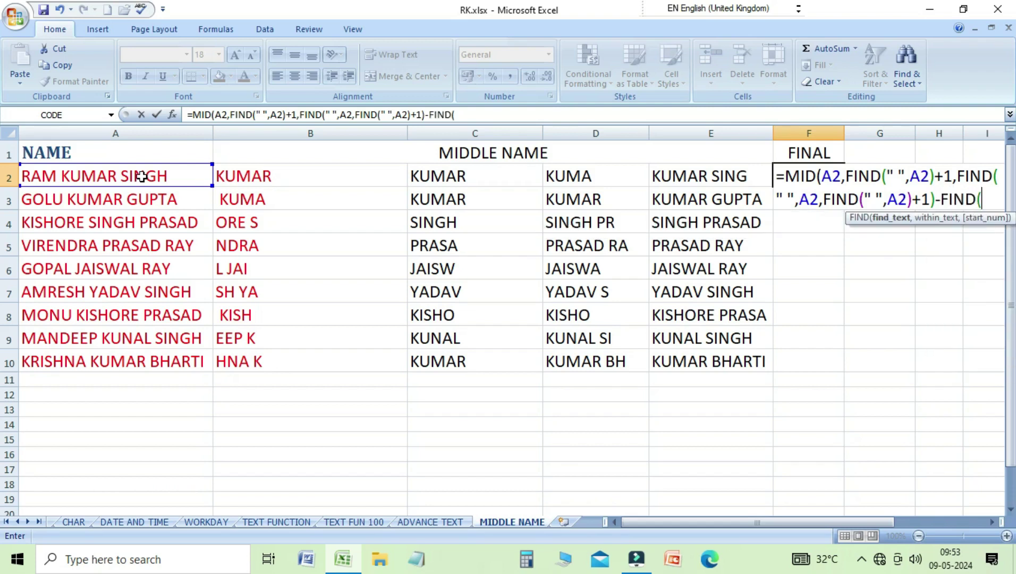
{"action": "type", "text": "\" "}
{"action": "type", "text": "\""}
{"action": "type", "text": ","}
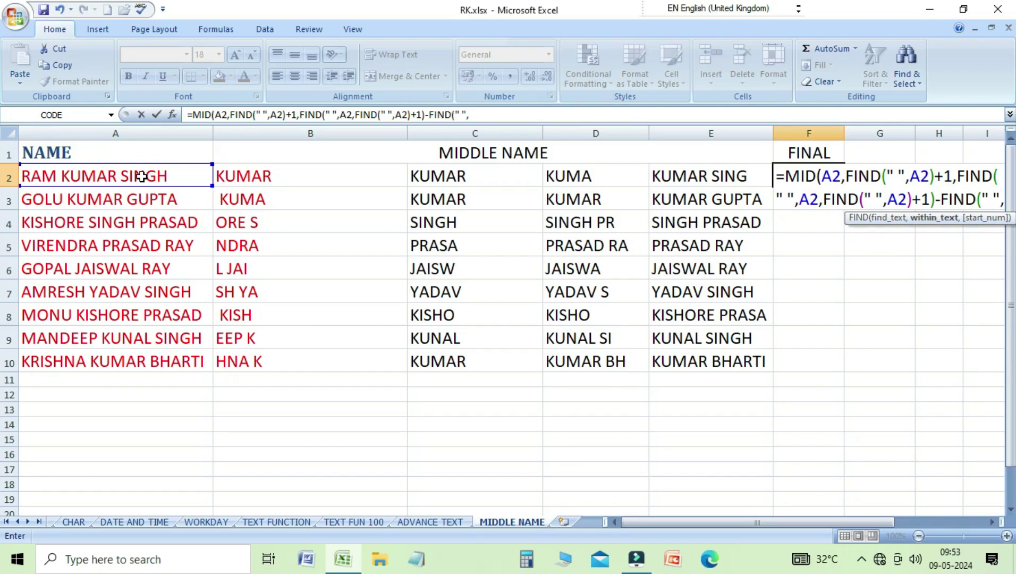
{"action": "left_click", "coordinate": [117, 180]}
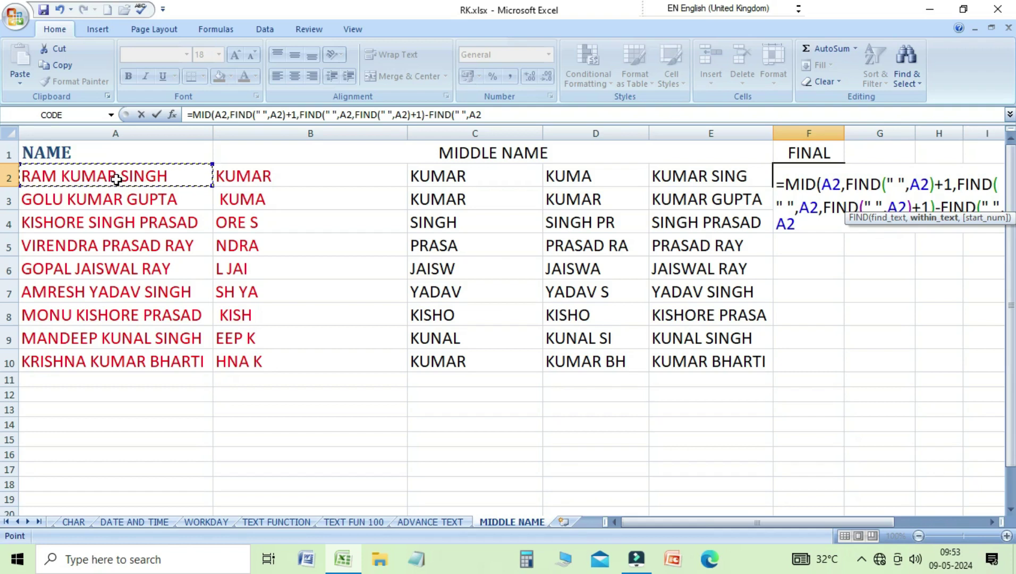
{"action": "type", "text": ")-"}
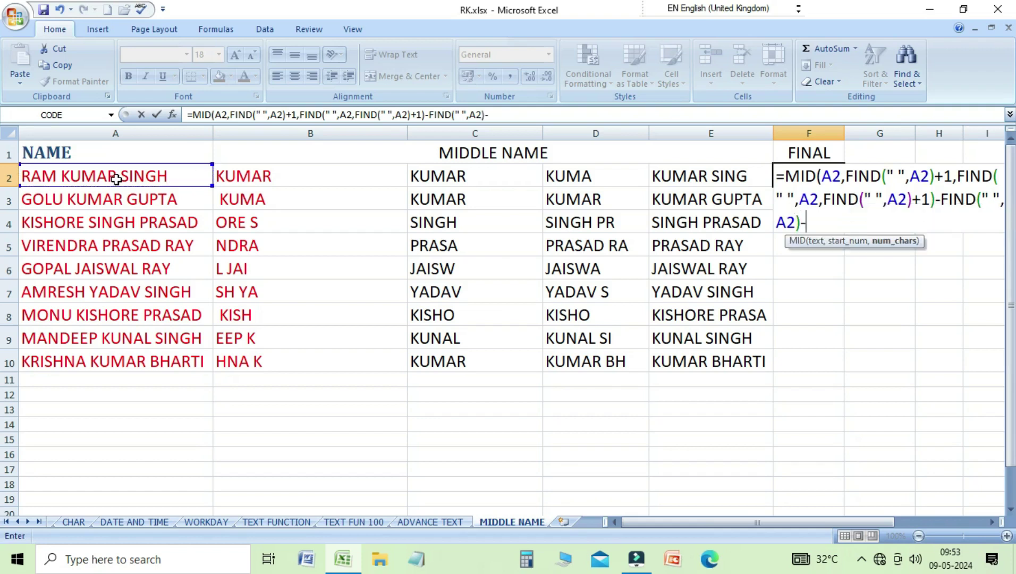
{"action": "type", "text": "1"}
{"action": "type", "text": ")"}
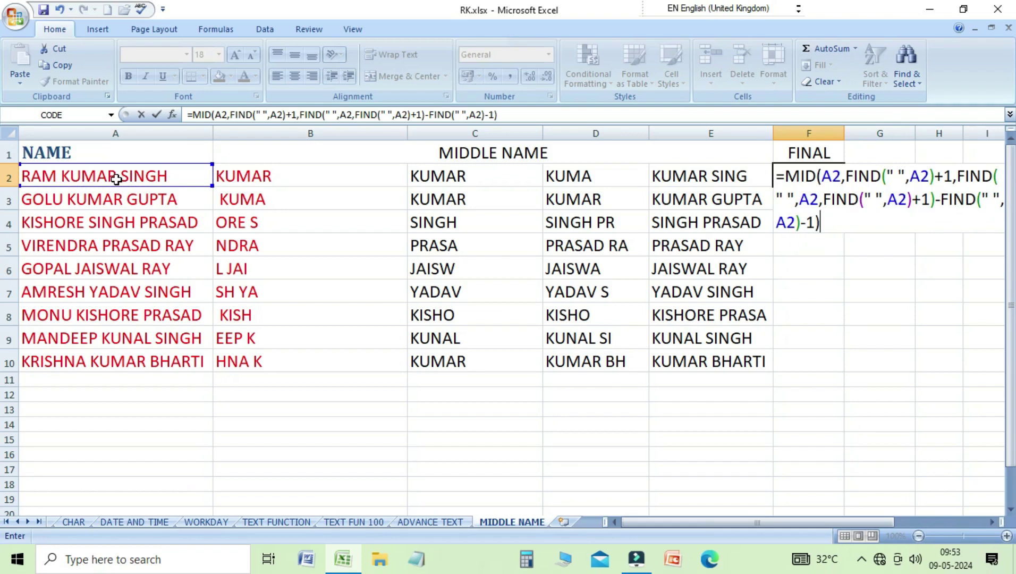
{"action": "key", "text": "Return"}
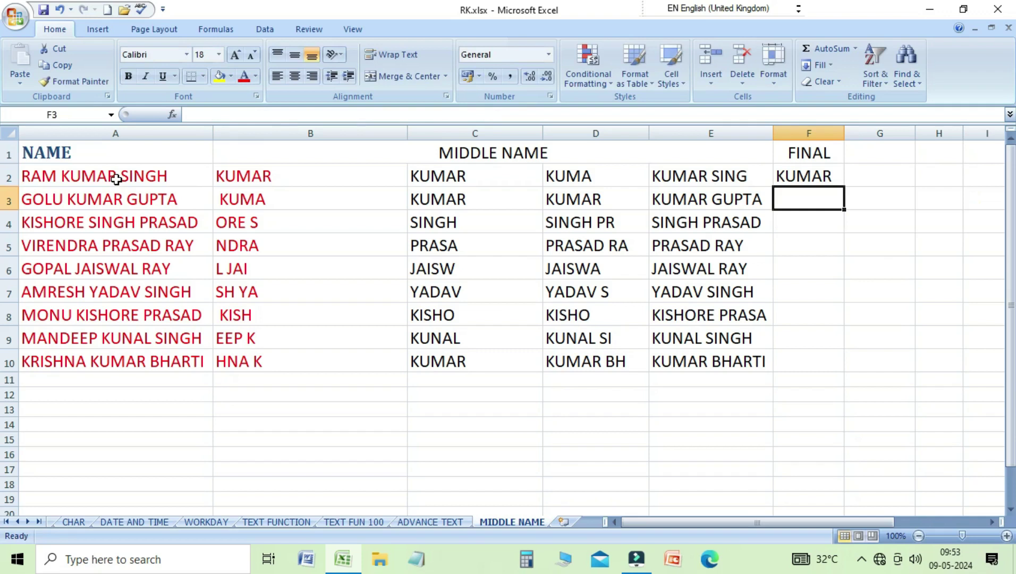
Fill the F2 formula down to F10 and verify the middle names in F4, F5, F8 and F9
{"action": "key", "text": "Up"}
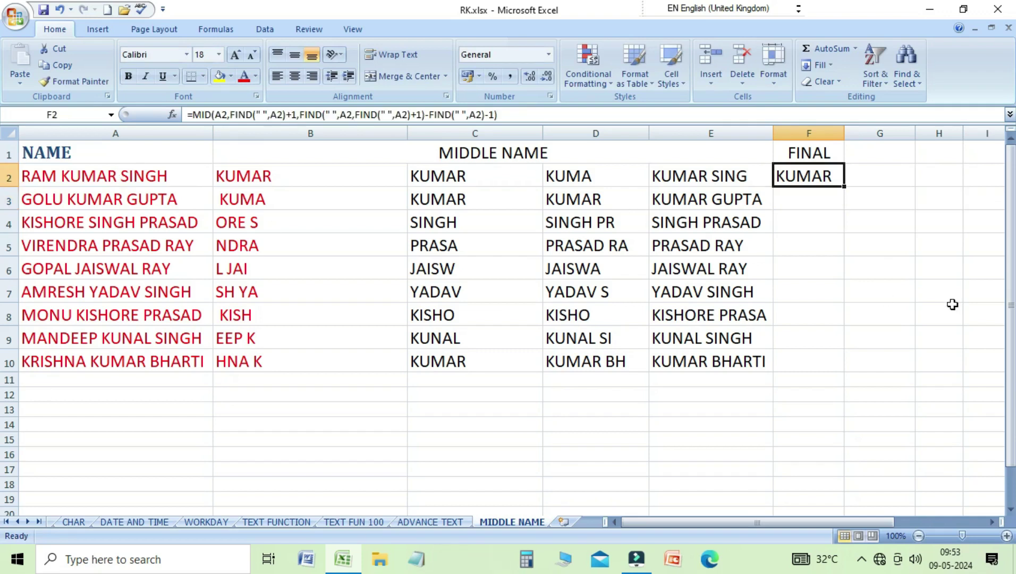
{"action": "left_click_drag", "start_coordinate": [844, 187], "coordinate": [838, 369]}
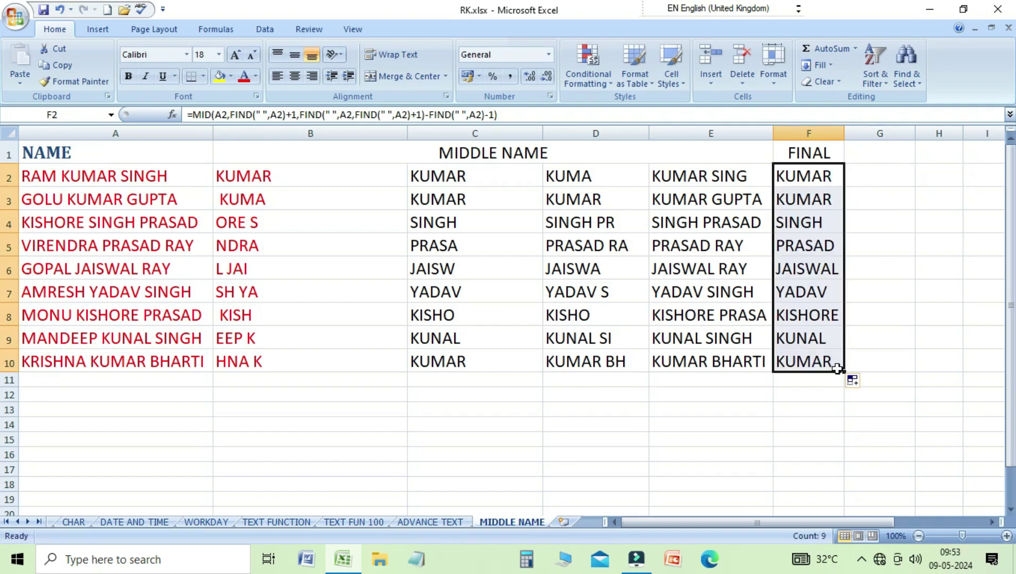
{"action": "left_click", "coordinate": [800, 174]}
{"action": "left_click", "coordinate": [803, 212]}
{"action": "left_click", "coordinate": [802, 178]}
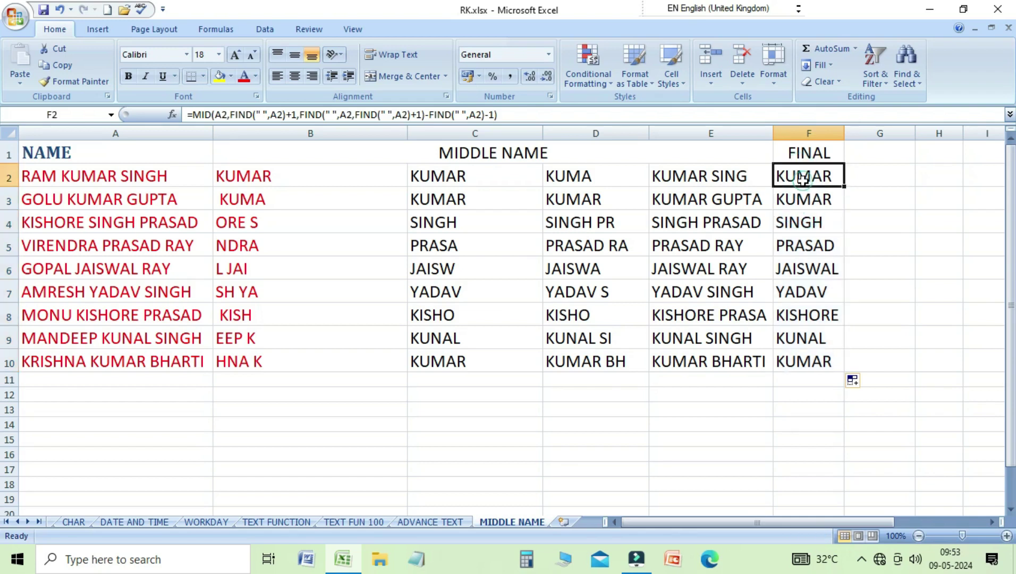
{"action": "left_click", "coordinate": [807, 226]}
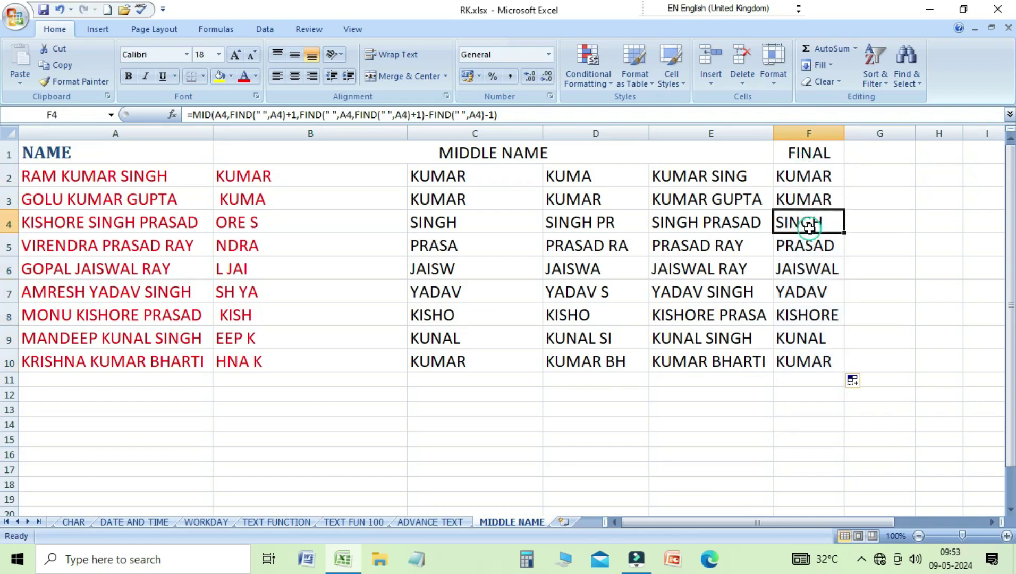
{"action": "left_click", "coordinate": [829, 241]}
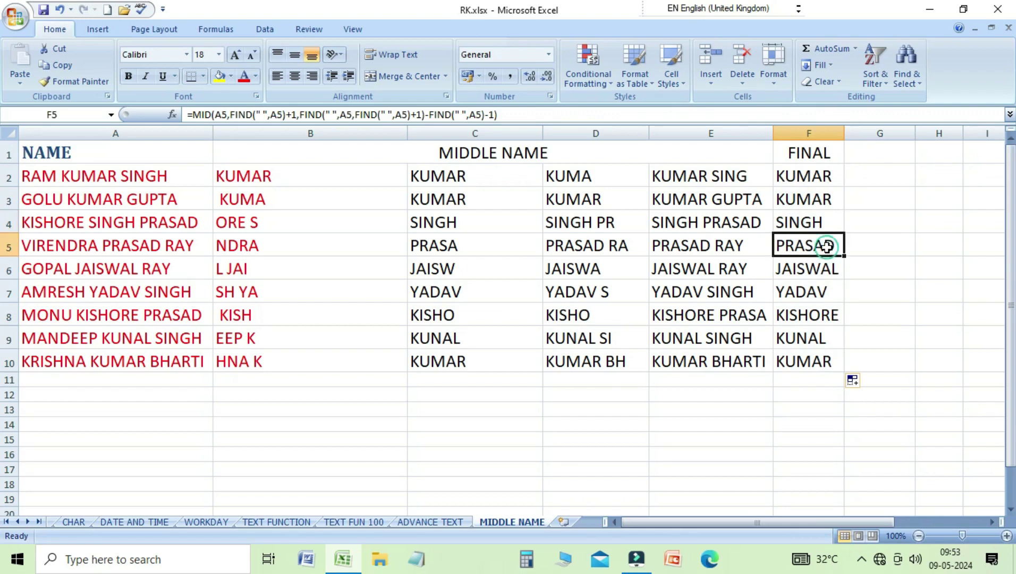
{"action": "left_click", "coordinate": [821, 315]}
{"action": "left_click", "coordinate": [812, 347]}
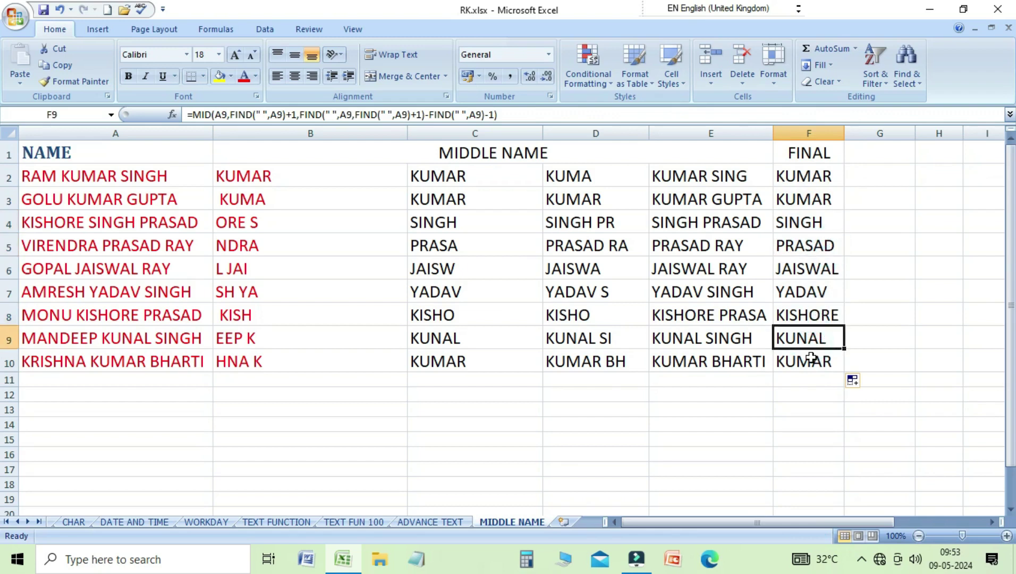
{"action": "left_click", "coordinate": [804, 178]}
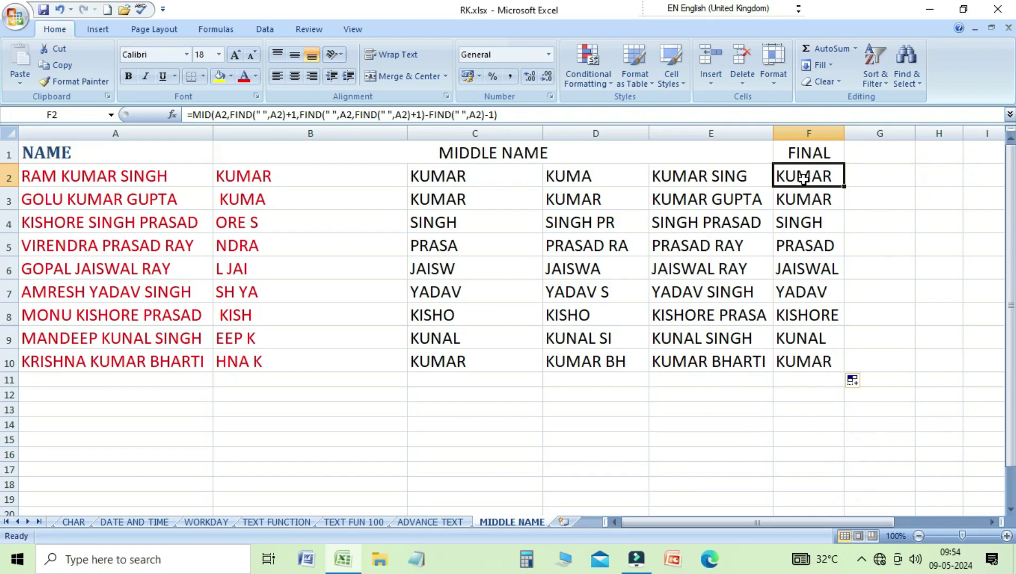
{"action": "double_click", "coordinate": [803, 179]}
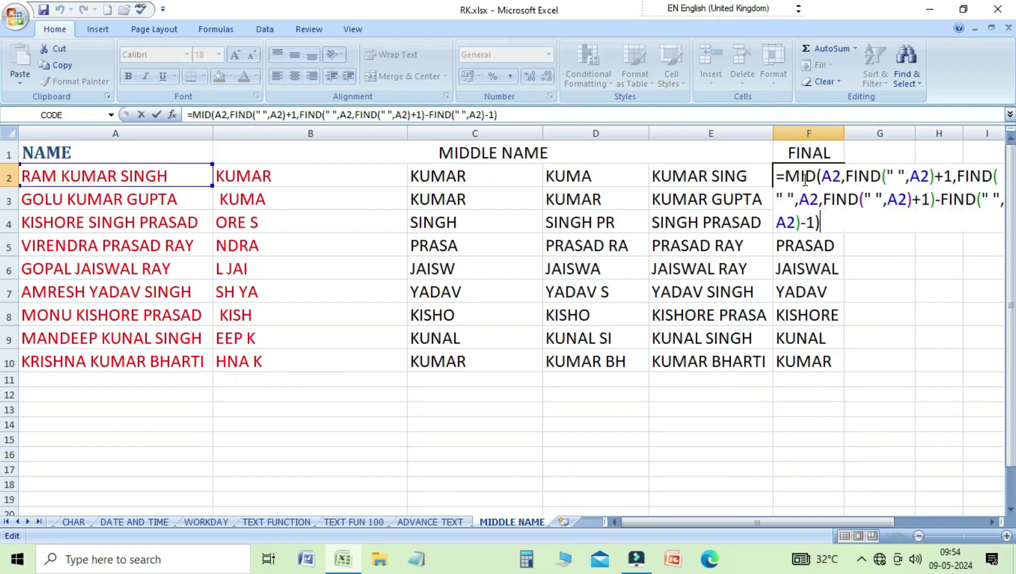
{"action": "left_click", "coordinate": [994, 523]}
{"action": "left_click", "coordinate": [994, 523]}
{"action": "left_click", "coordinate": [994, 522]}
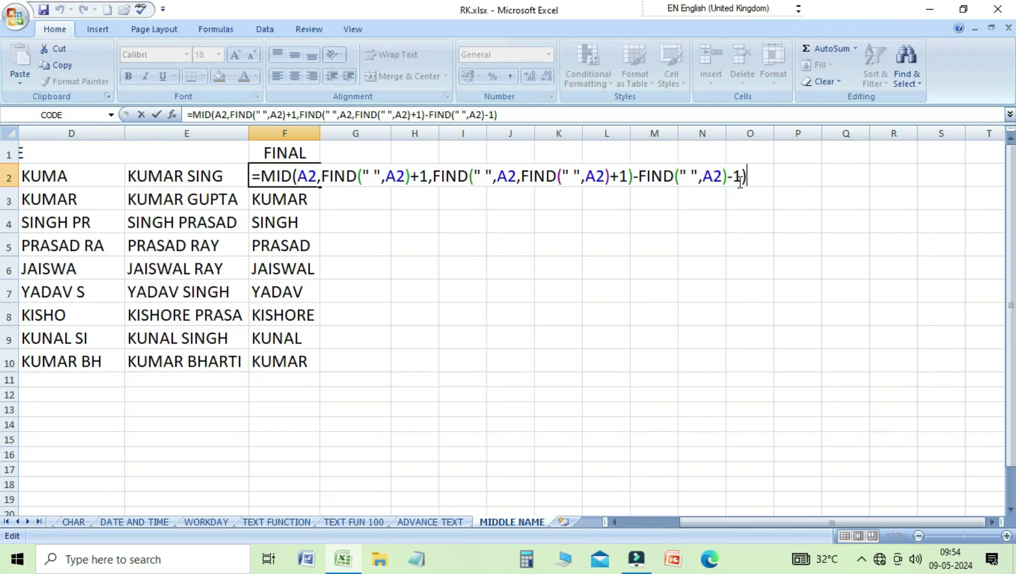
{"action": "key", "text": "Return"}
{"action": "key", "text": "Up"}
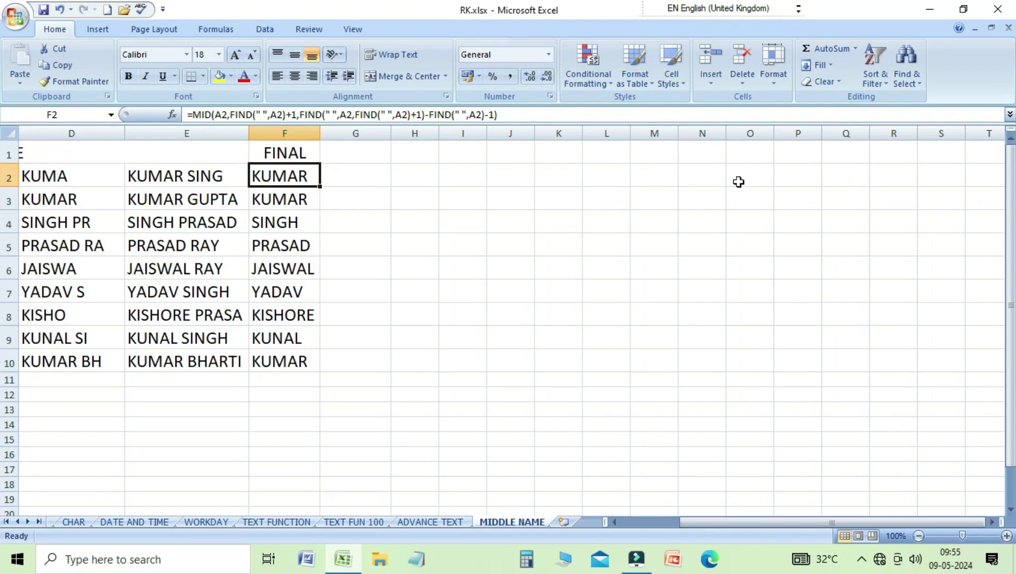
{"action": "key", "text": "Left"}
{"action": "key", "text": "Left"}
{"action": "key", "text": "Left"}
{"action": "key", "text": "Left"}
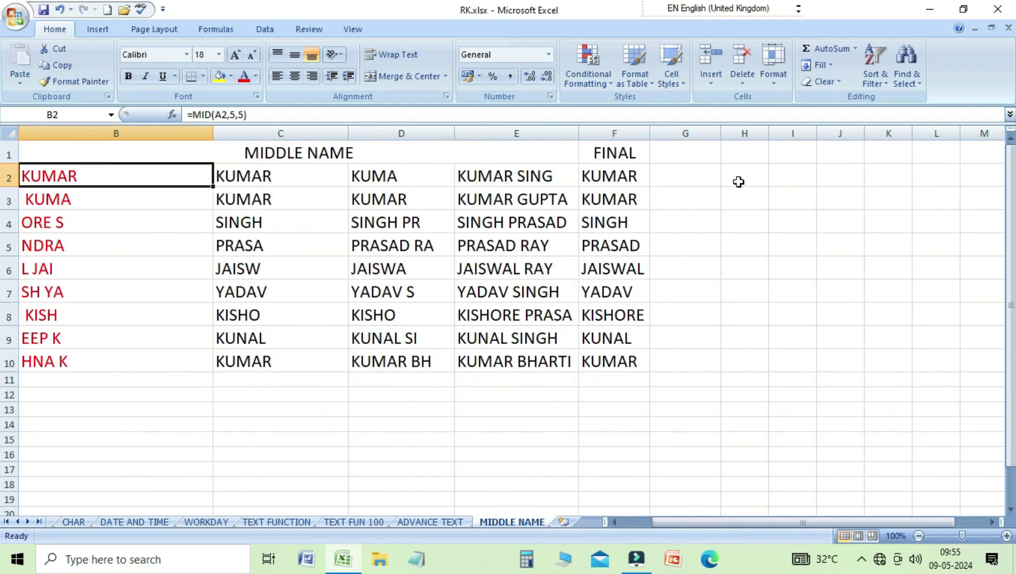
{"action": "key", "text": "Left"}
{"action": "key", "text": "Right"}
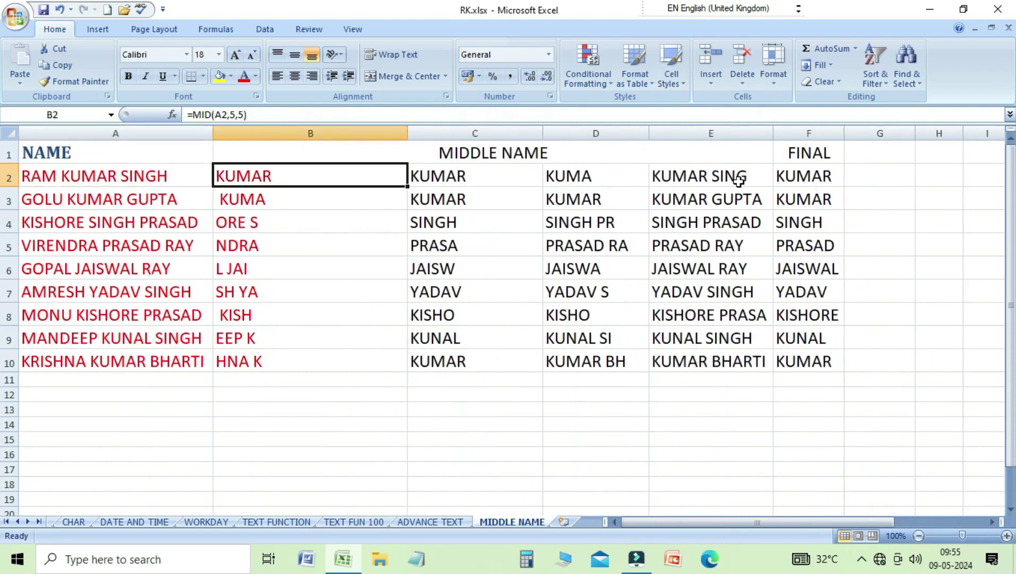
{"action": "key", "text": "Right"}
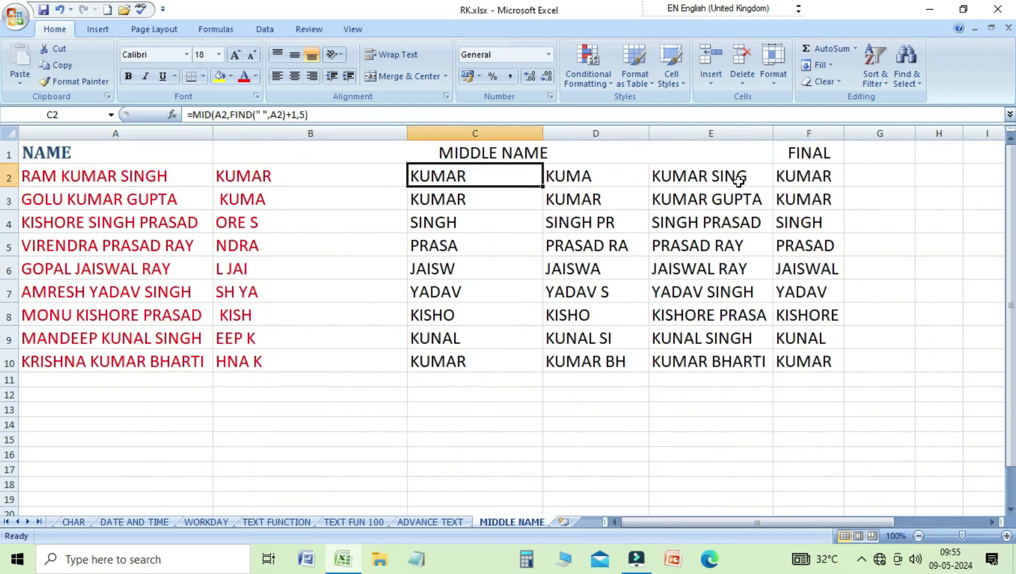
{"action": "key", "text": "Right"}
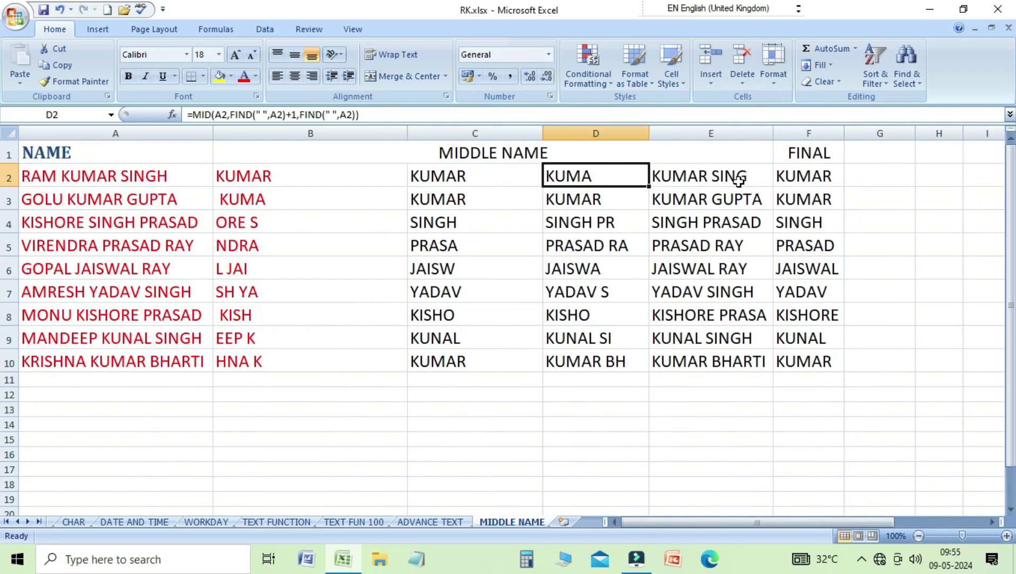
{"action": "key", "text": "Right"}
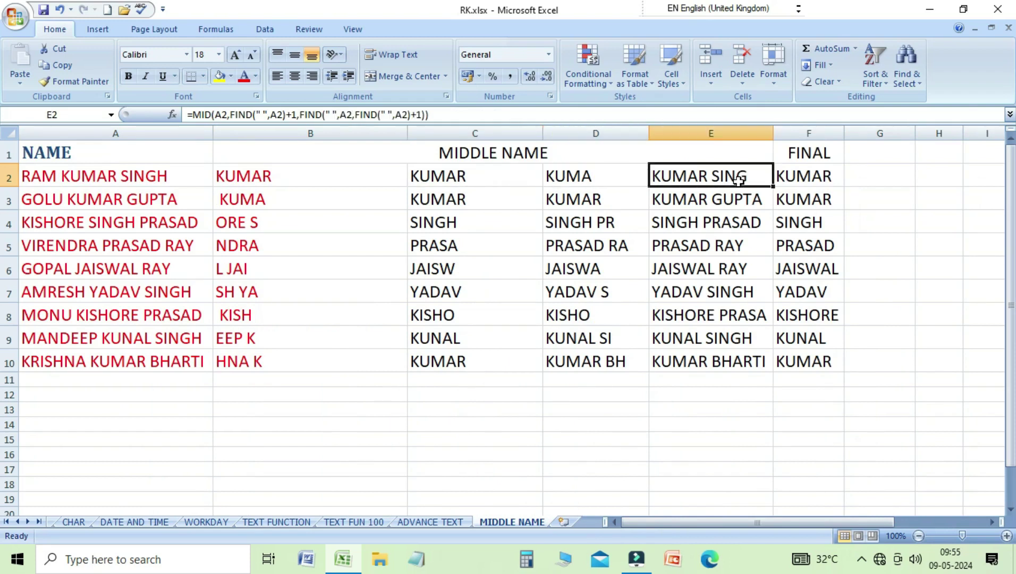
{"action": "key", "text": "Right"}
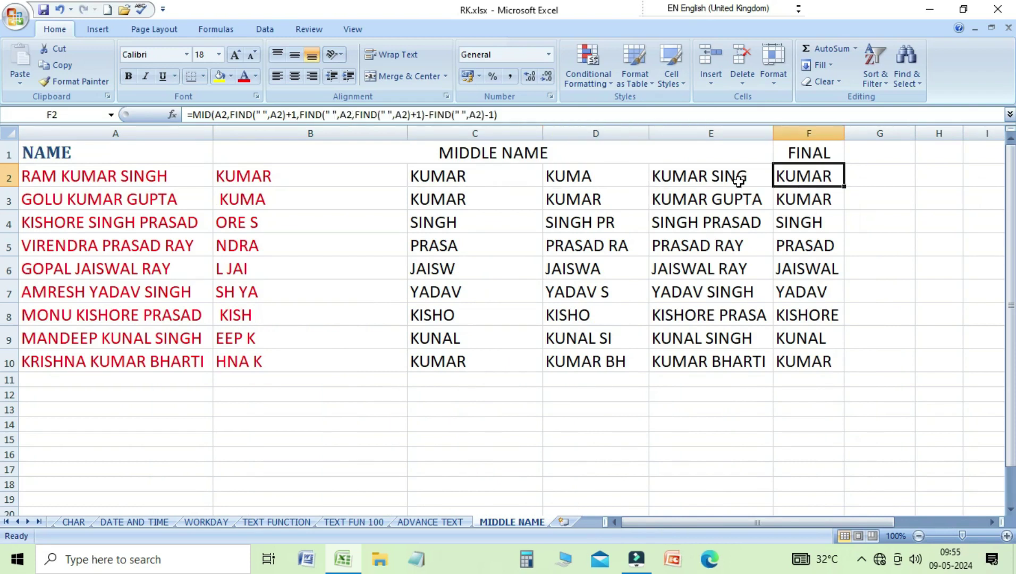
{"action": "key", "text": "Left"}
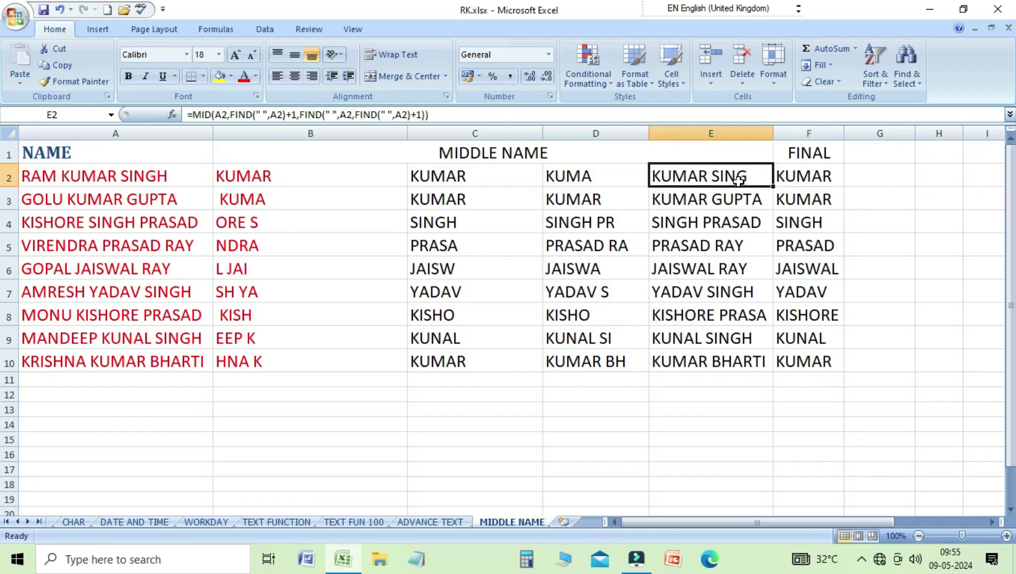
{"action": "key", "text": "Left"}
{"action": "key", "text": "Left"}
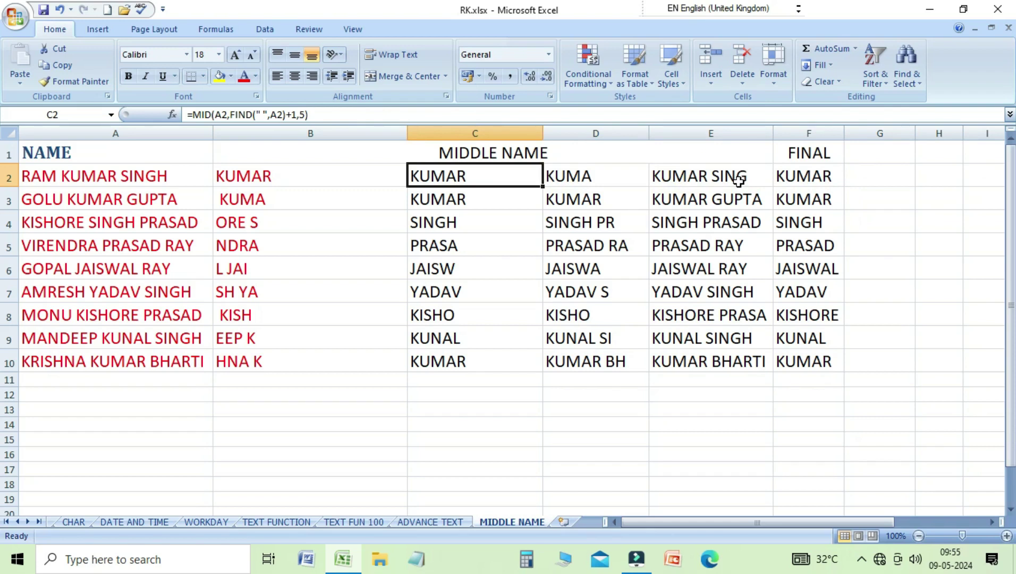
{"action": "key", "text": "F2"}
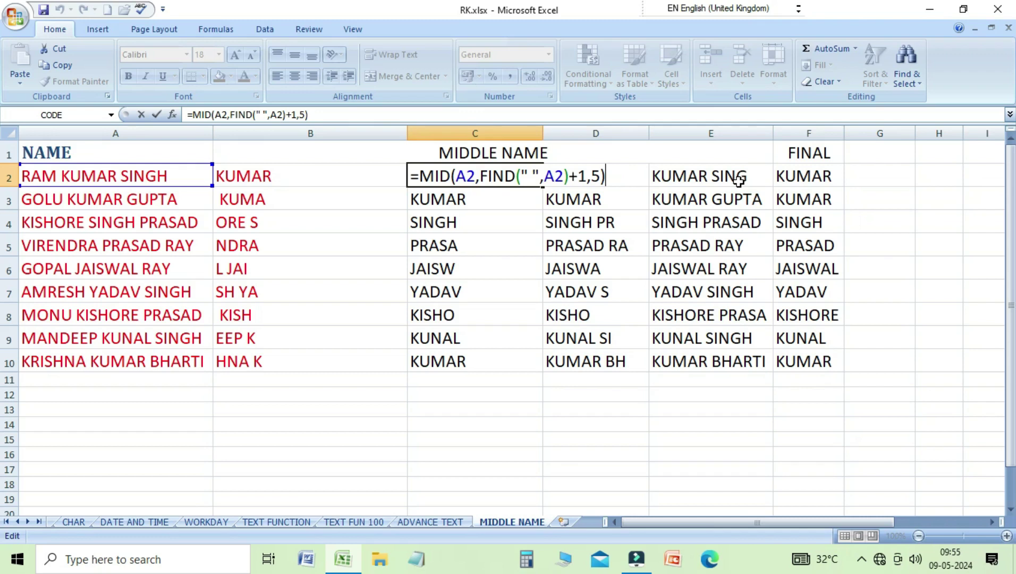
{"action": "key", "text": "Return"}
{"action": "key", "text": "Up"}
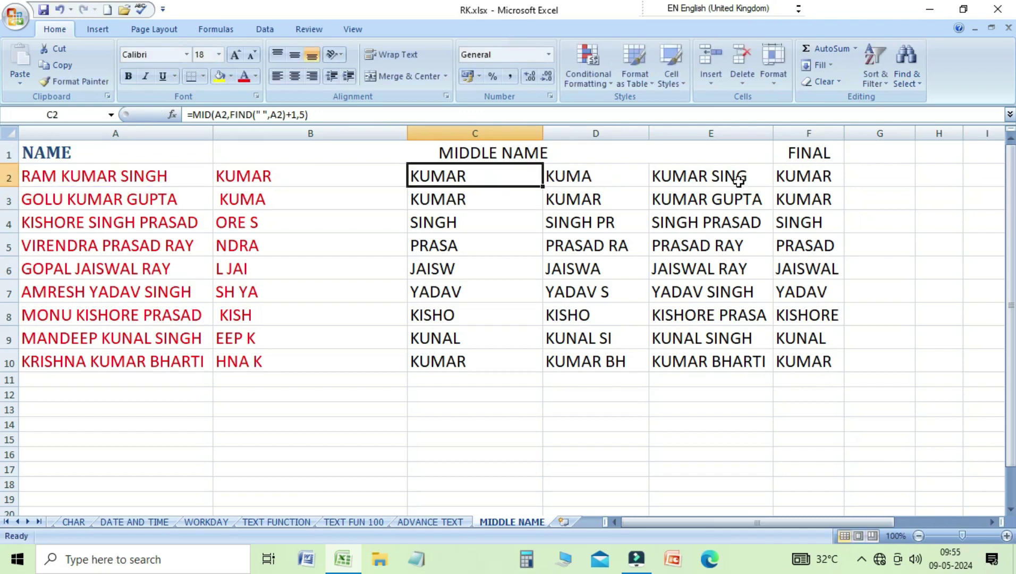
{"action": "key", "text": "Right"}
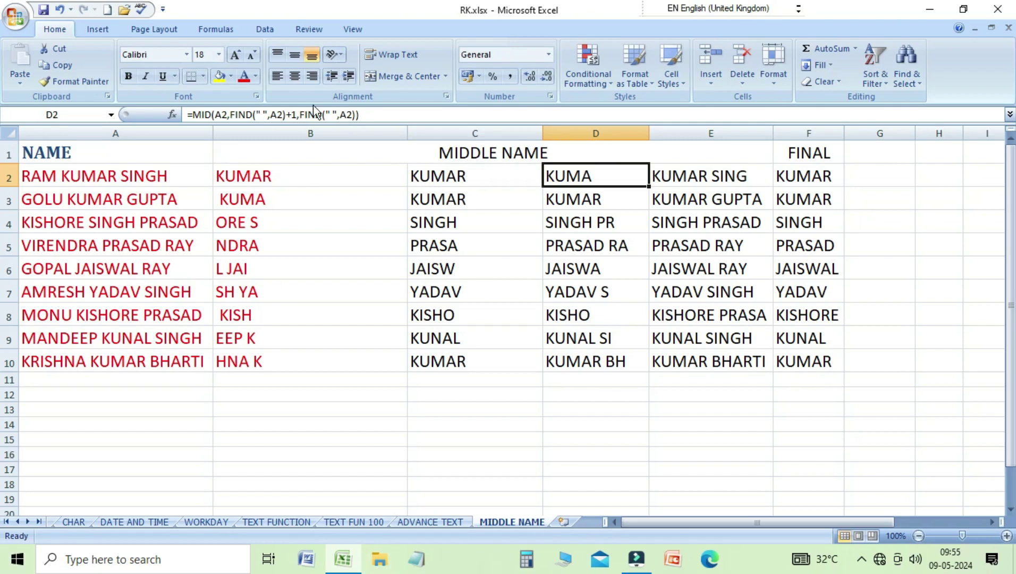
{"action": "key", "text": "F2"}
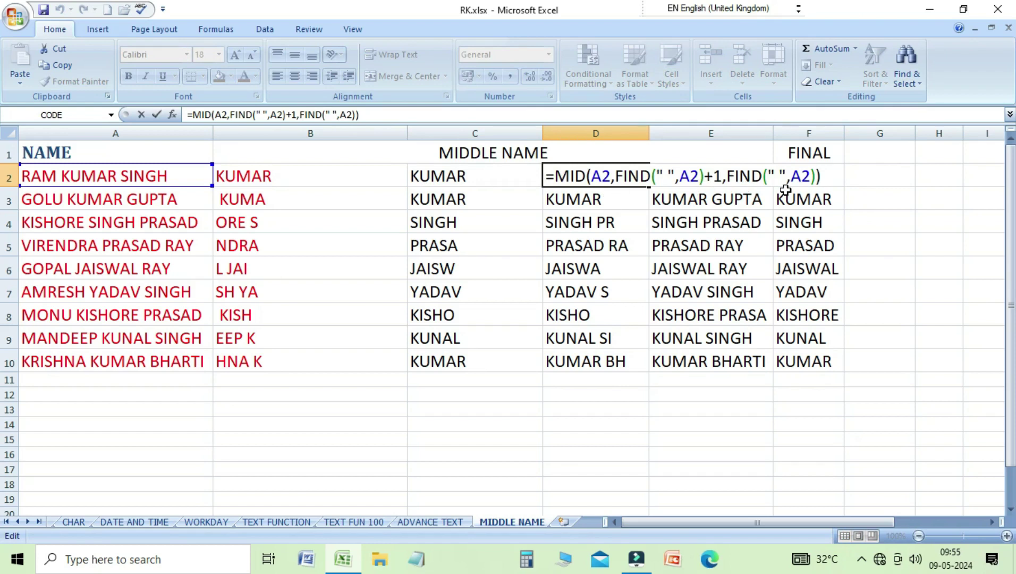
{"action": "key", "text": "Return"}
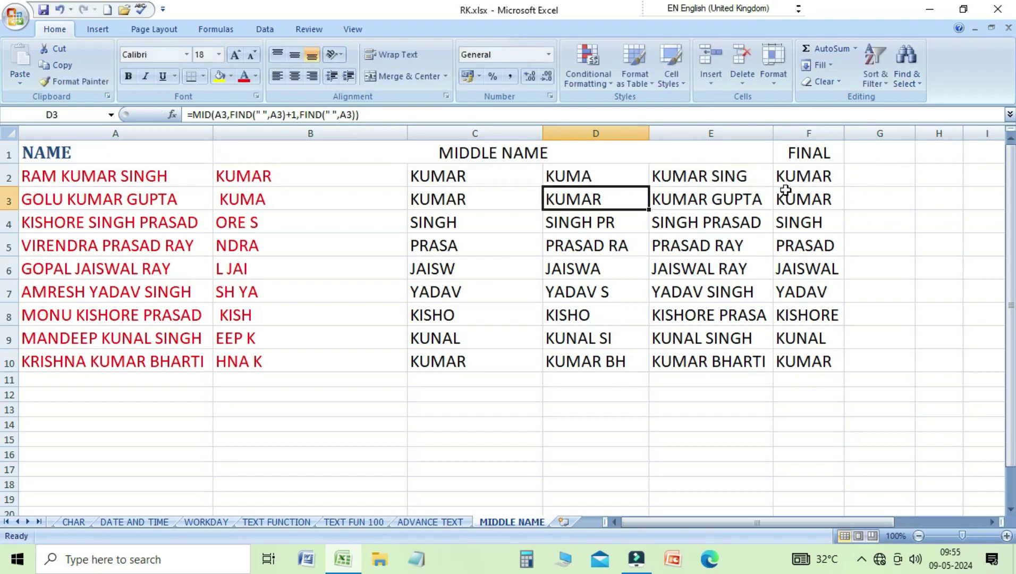
{"action": "key", "text": "Up"}
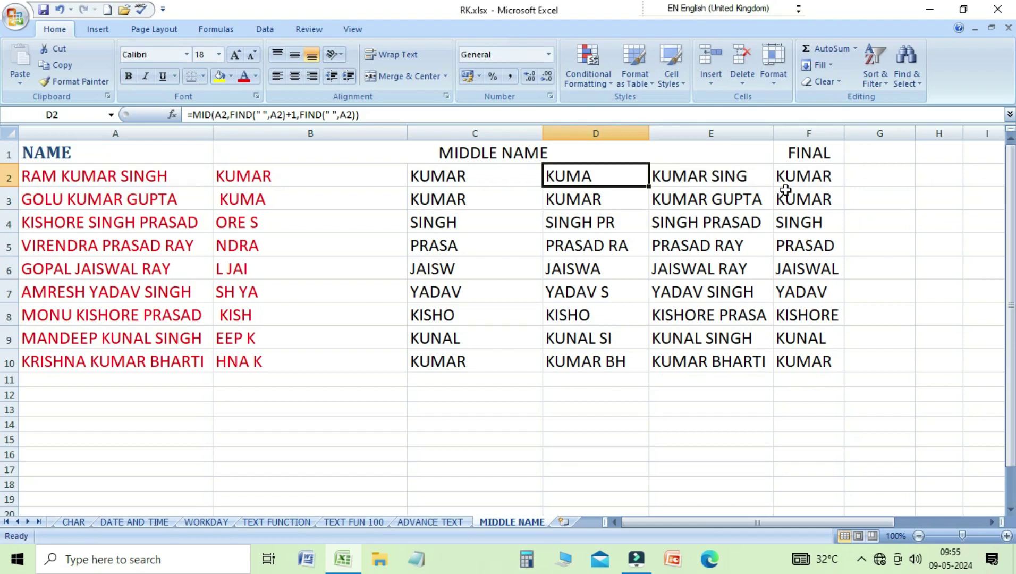
{"action": "key", "text": "Right"}
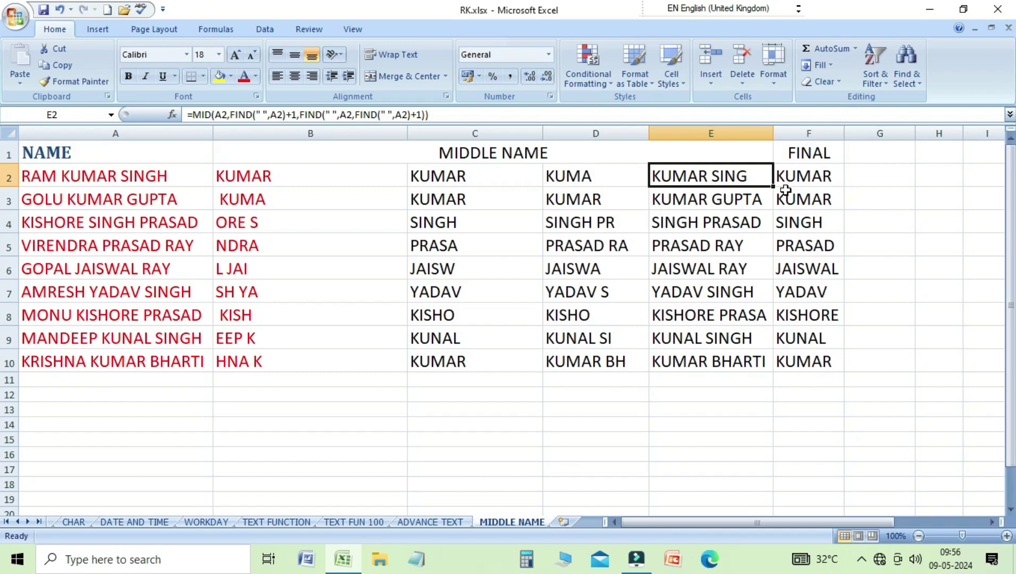
{"action": "key", "text": "Right"}
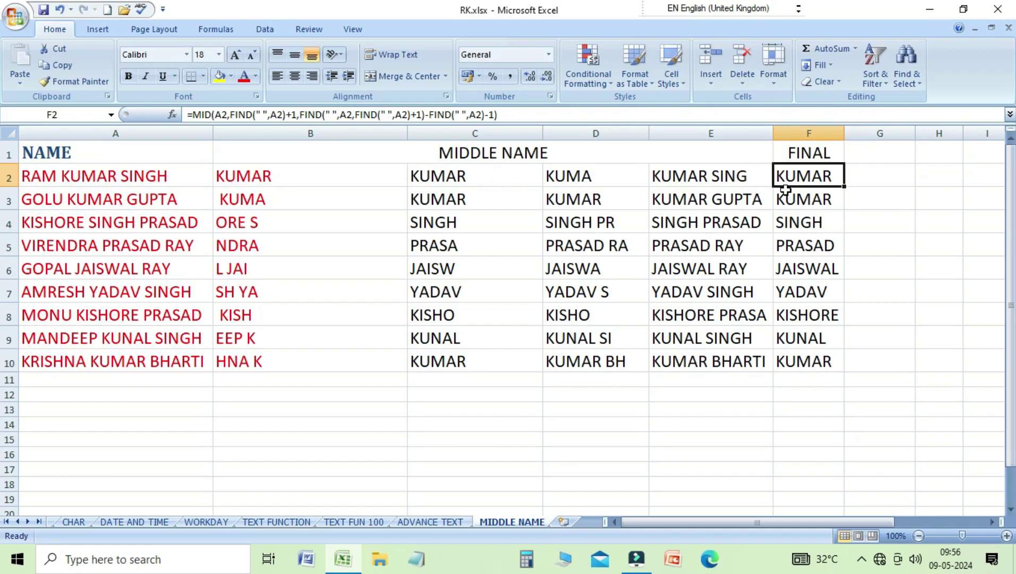